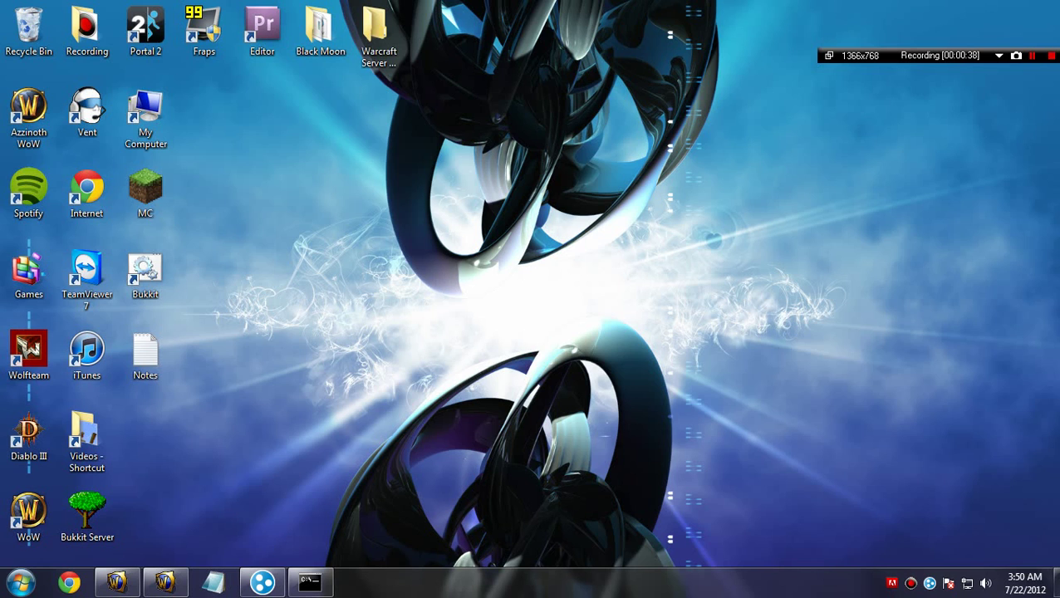
# Step: Restore the MySQL server console window running on port 3306 from the taskbar
pyautogui.click(310, 582)
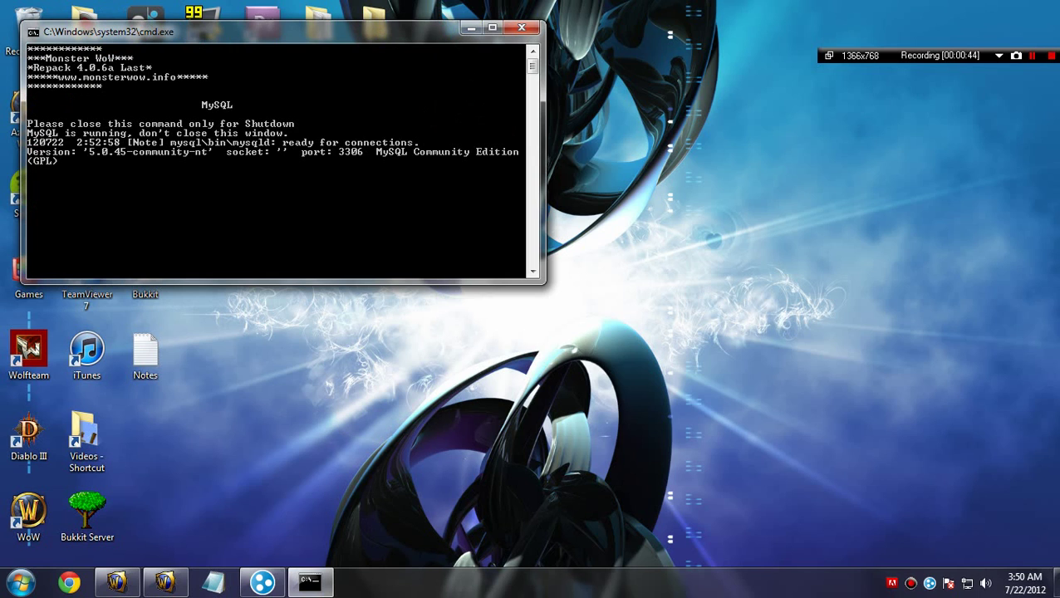
# Step: Browse to C:\SERVER via Computer, then minimise that folder and the MySQL console
pyautogui.click(21, 582)
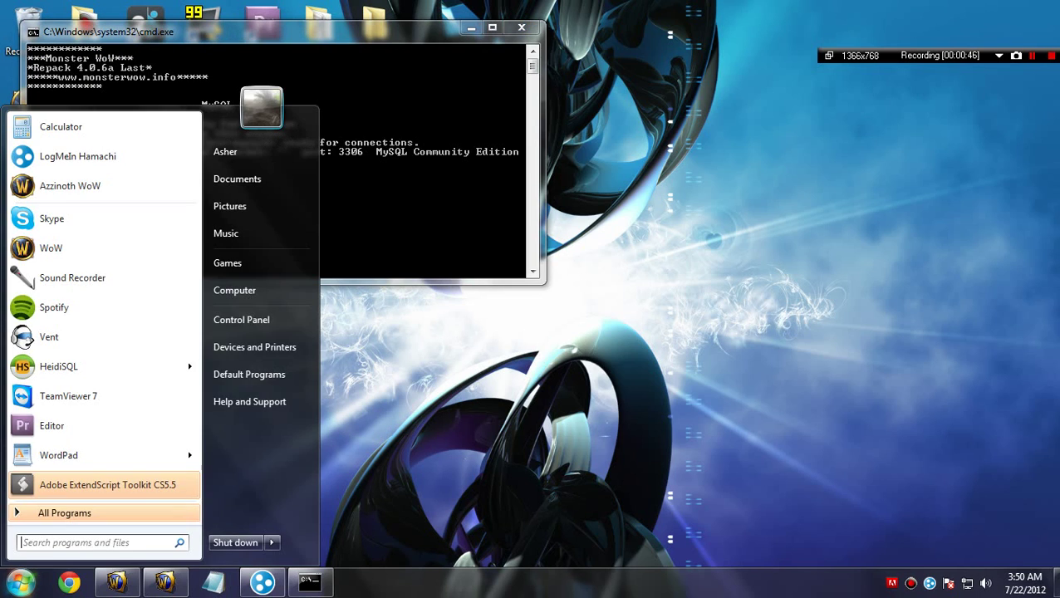
pyautogui.click(234, 289)
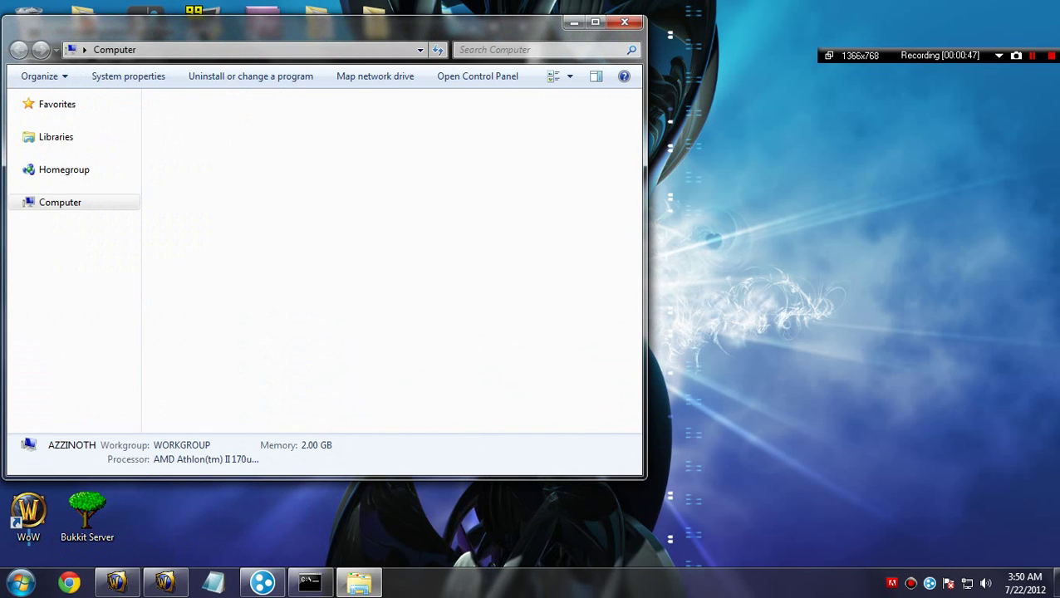
pyautogui.doubleClick(226, 133)
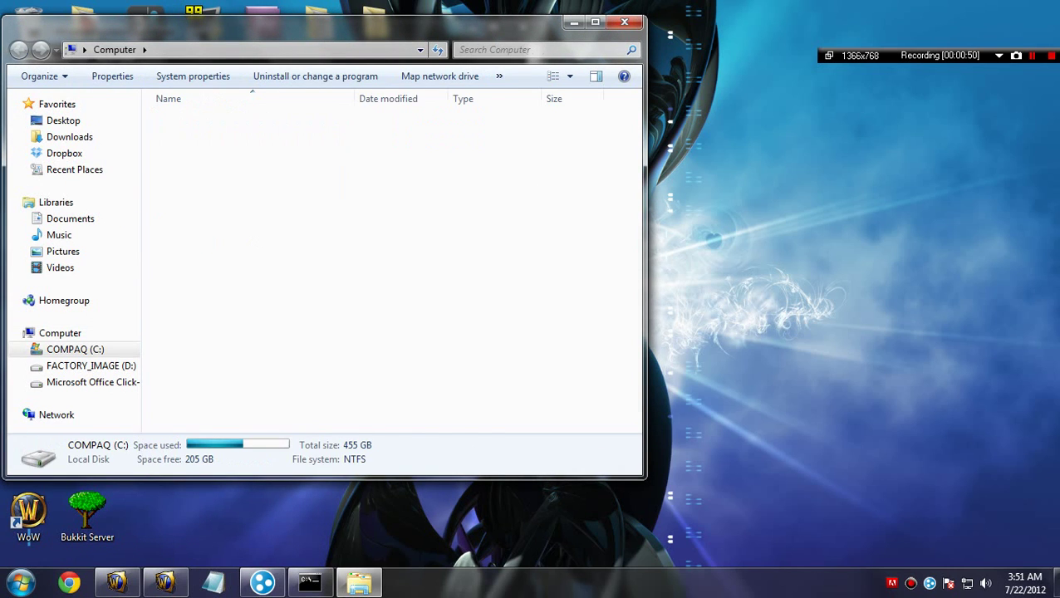
pyautogui.doubleClick(187, 317)
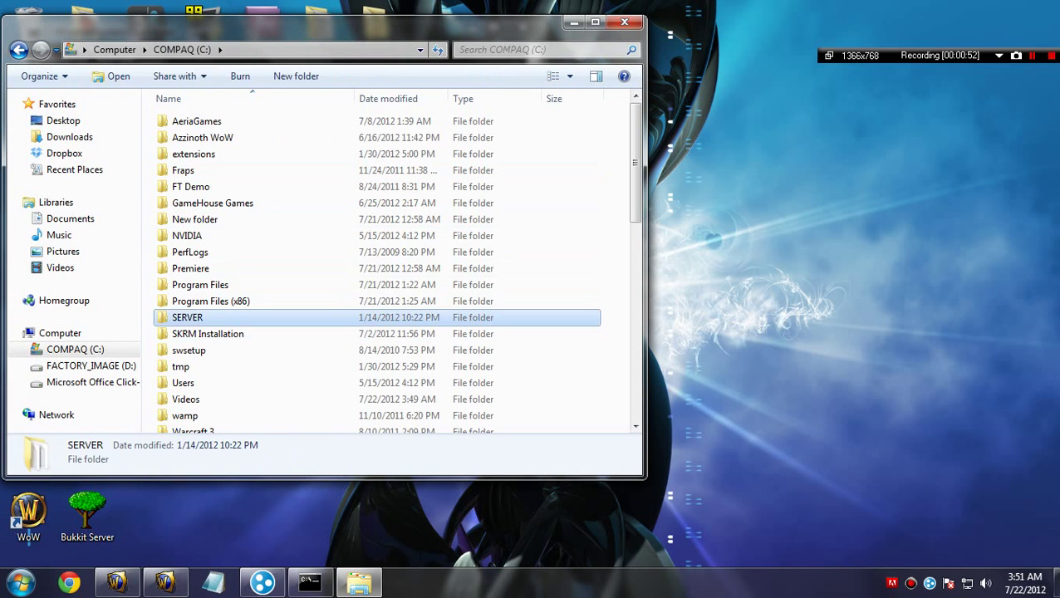
pyautogui.scroll(-5, 187, 317)
pyautogui.scroll(5, 187, 309)
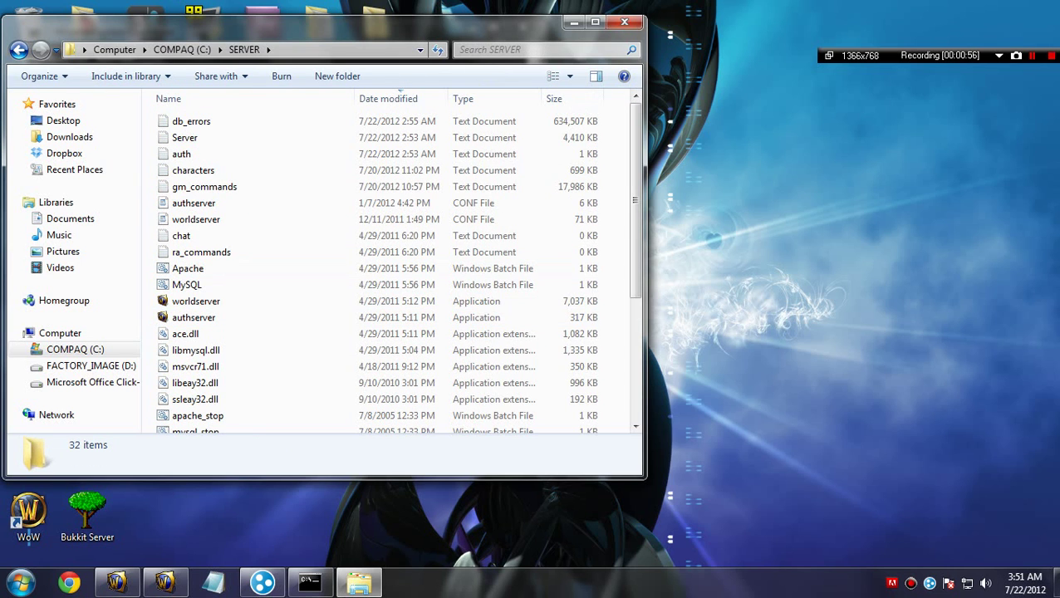
pyautogui.click(573, 22)
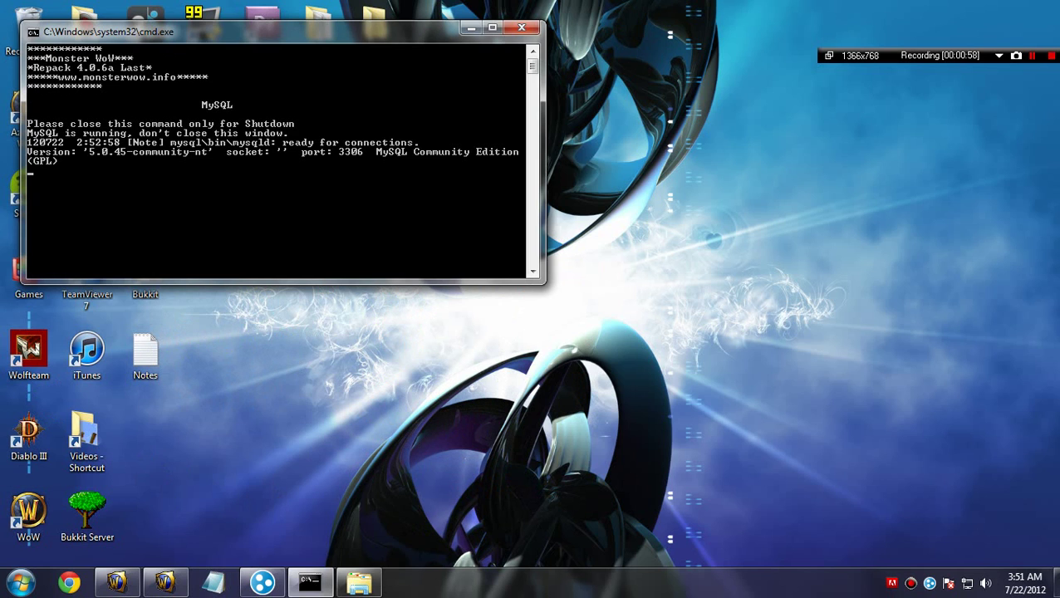
pyautogui.click(471, 28)
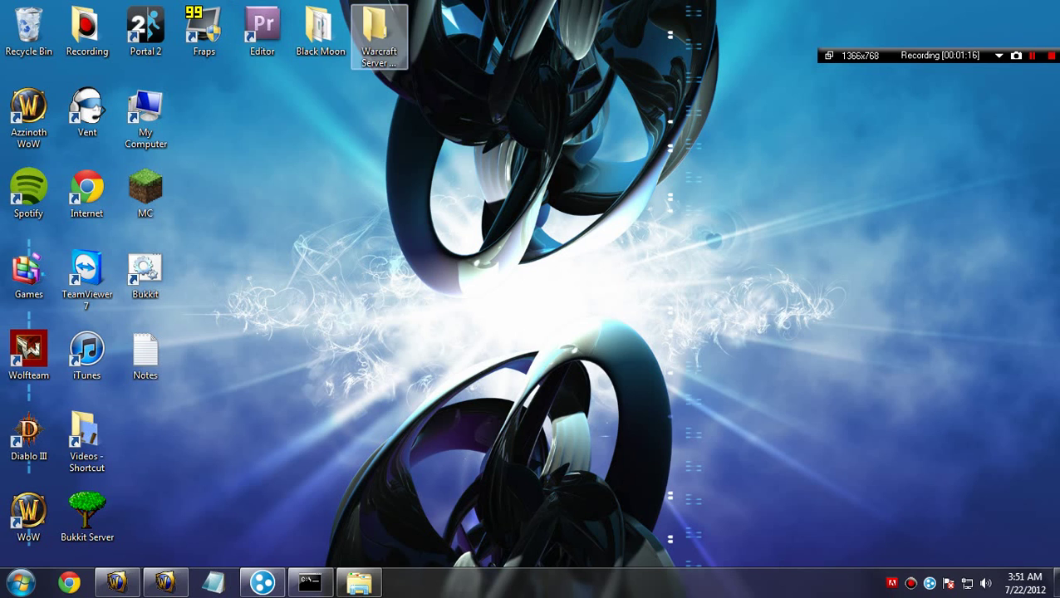
# Step: Launch HeidiSQL from Warcraft Server Helpers and connect with the saved Azzinoth session
pyautogui.doubleClick(379, 34)
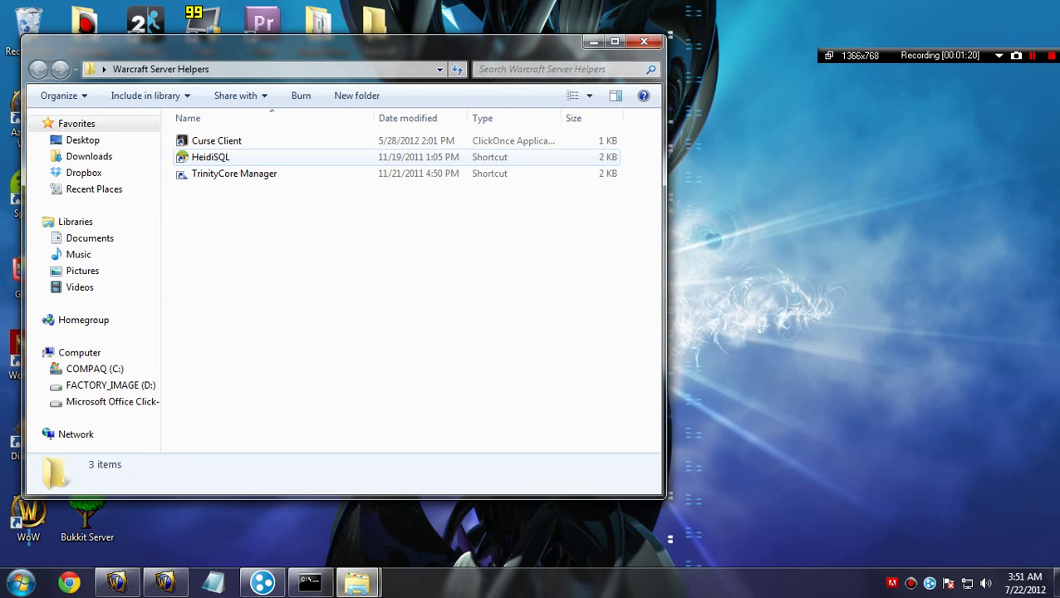
pyautogui.click(210, 157)
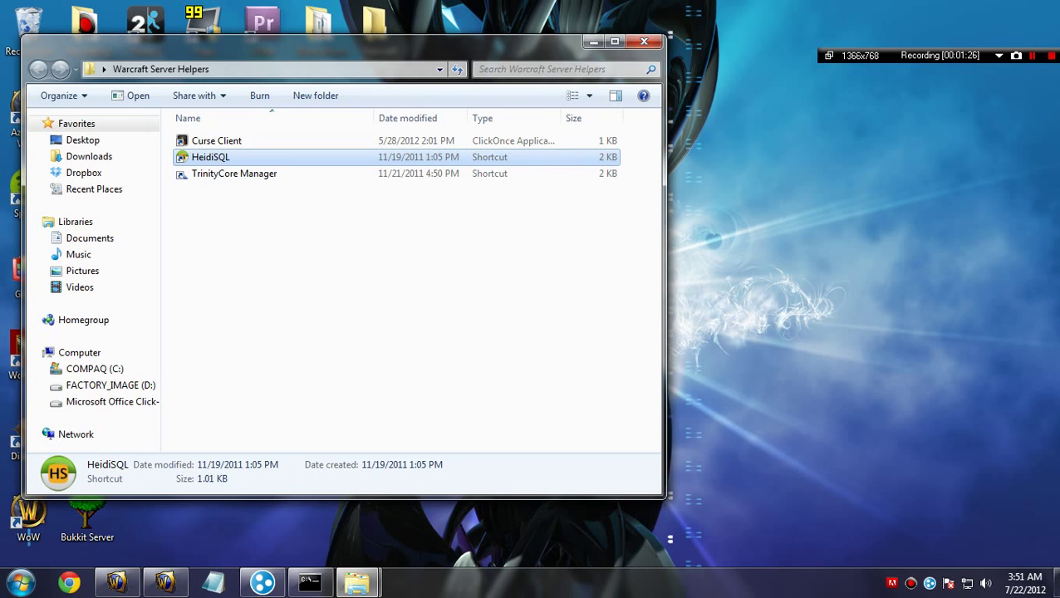
pyautogui.press('Return')
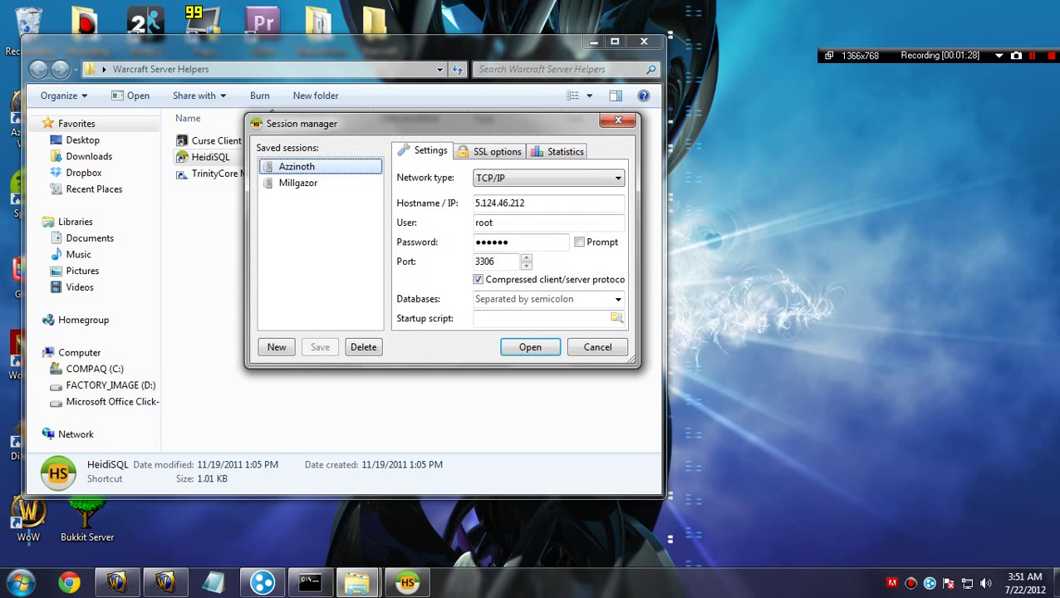
pyautogui.press('Return')
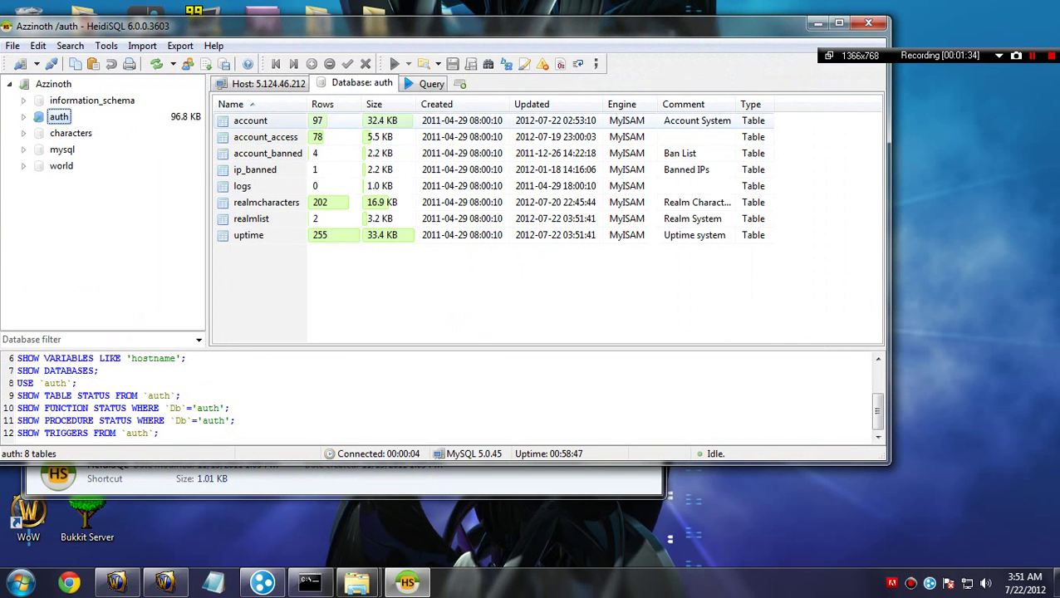
# Step: Show the 97 rows of the auth account table, then bring up the worldserver console
pyautogui.doubleClick(250, 121)
pyautogui.click(507, 107)
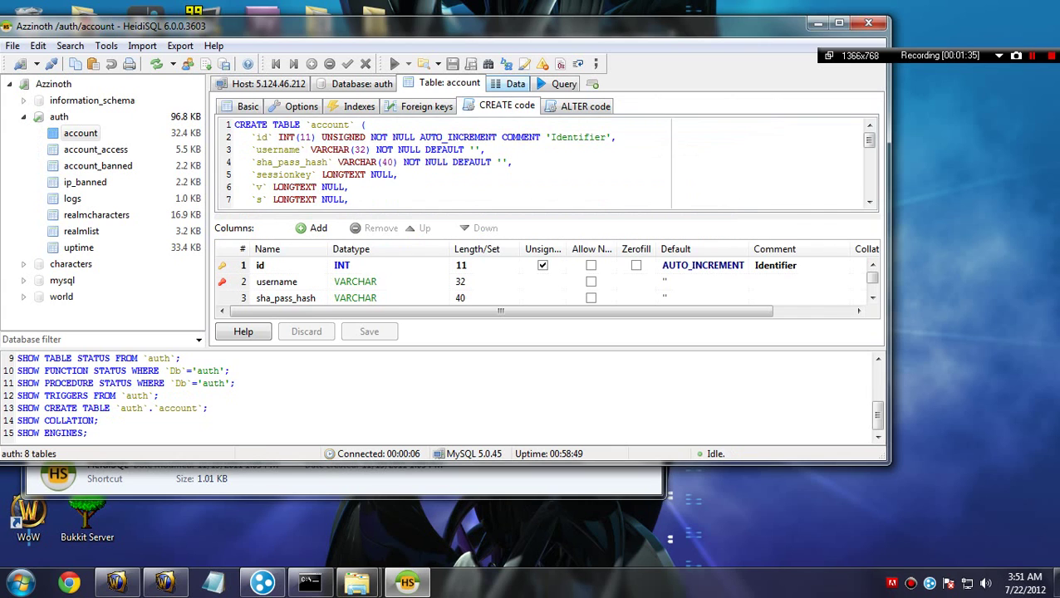
pyautogui.click(515, 84)
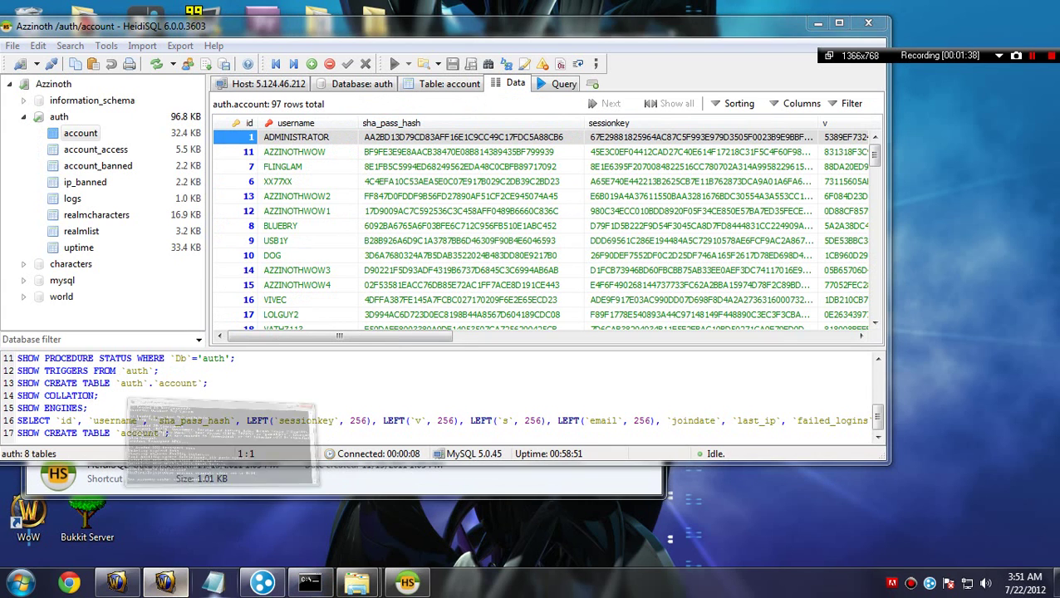
pyautogui.click(164, 582)
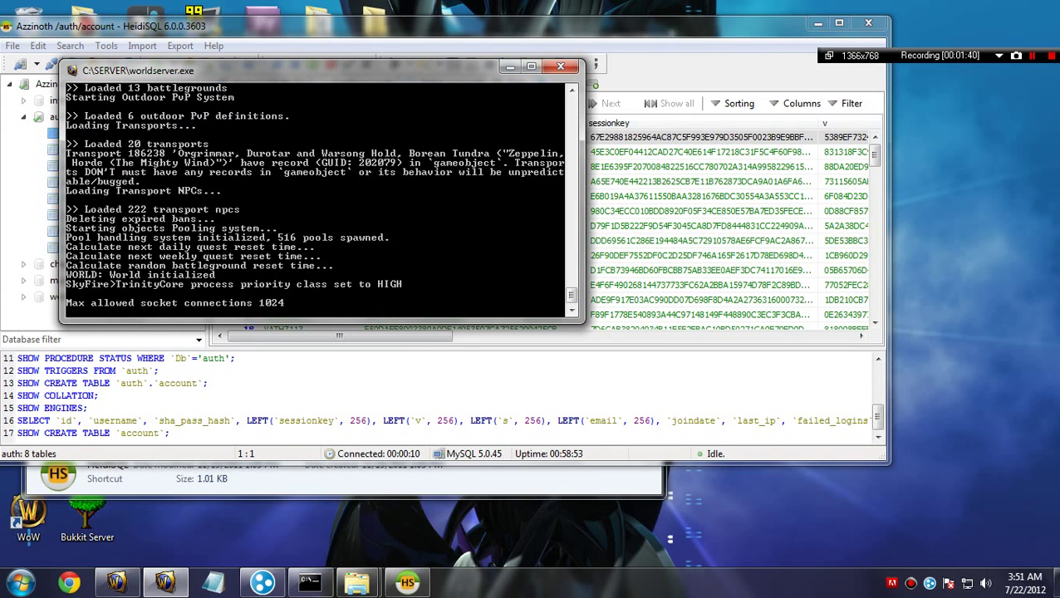
# Step: Create game account player10 with its password using 'account create'
pyautogui.press('BackSpace')
pyautogui.press('BackSpace')
pyautogui.press('BackSpace')
pyautogui.press('BackSpace')
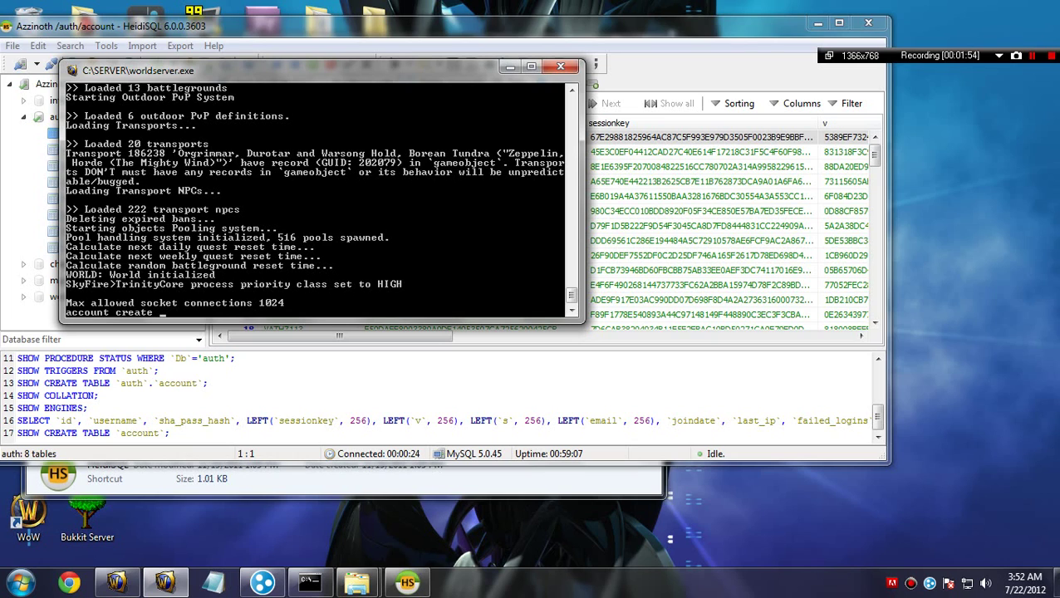
pyautogui.press('Return')
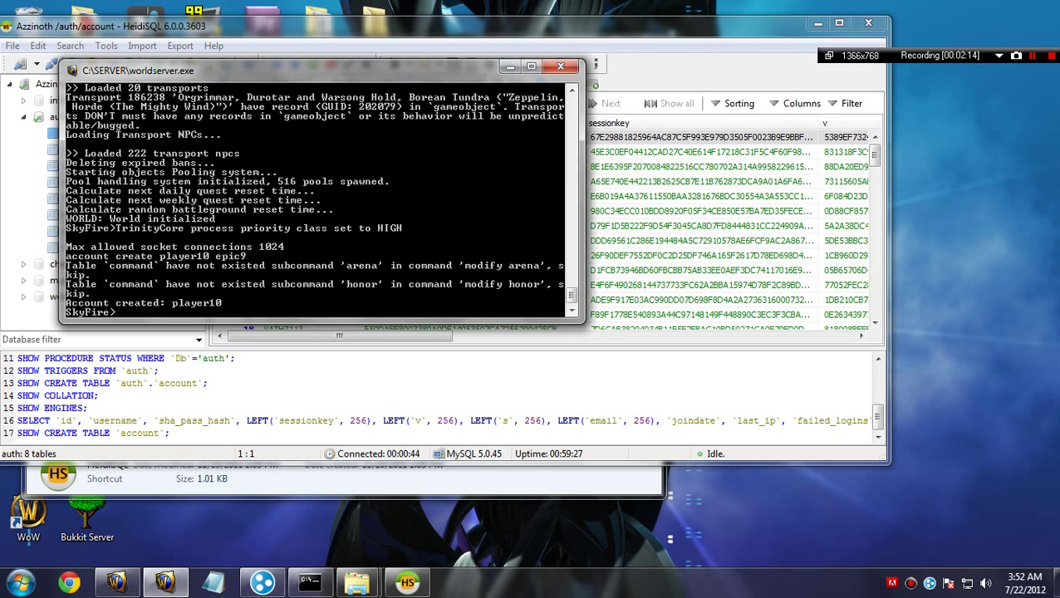
# Step: Set player10's GM level to 3 on realm 2, then minimise the console
pyautogui.write('account set gmlevel ')
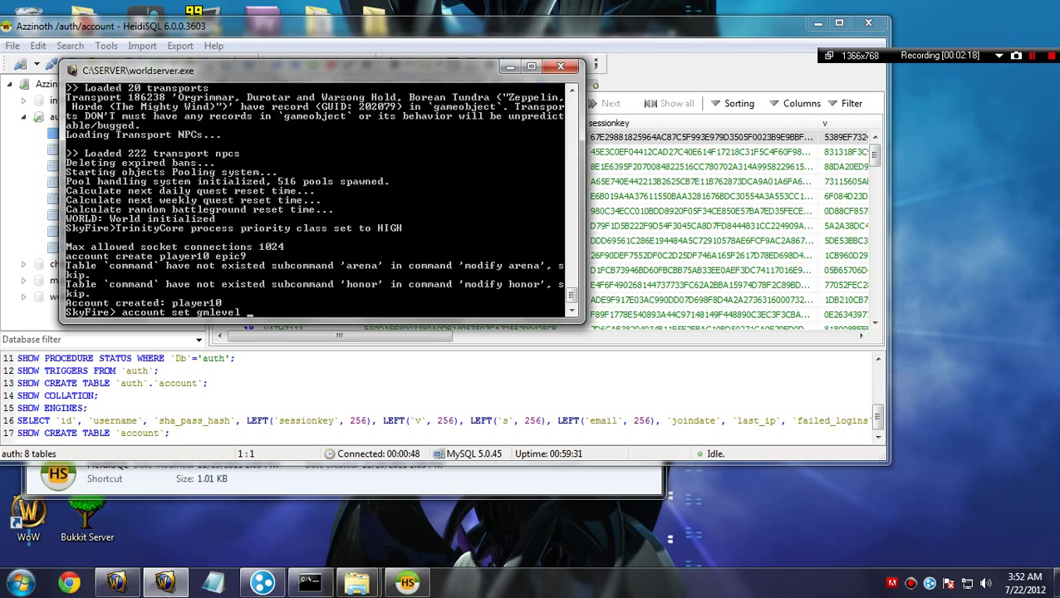
pyautogui.write('player10 2')
pyautogui.press('BackSpace')
pyautogui.write('4')
pyautogui.press('BackSpace')
pyautogui.write('3 2')
pyautogui.press('Return')
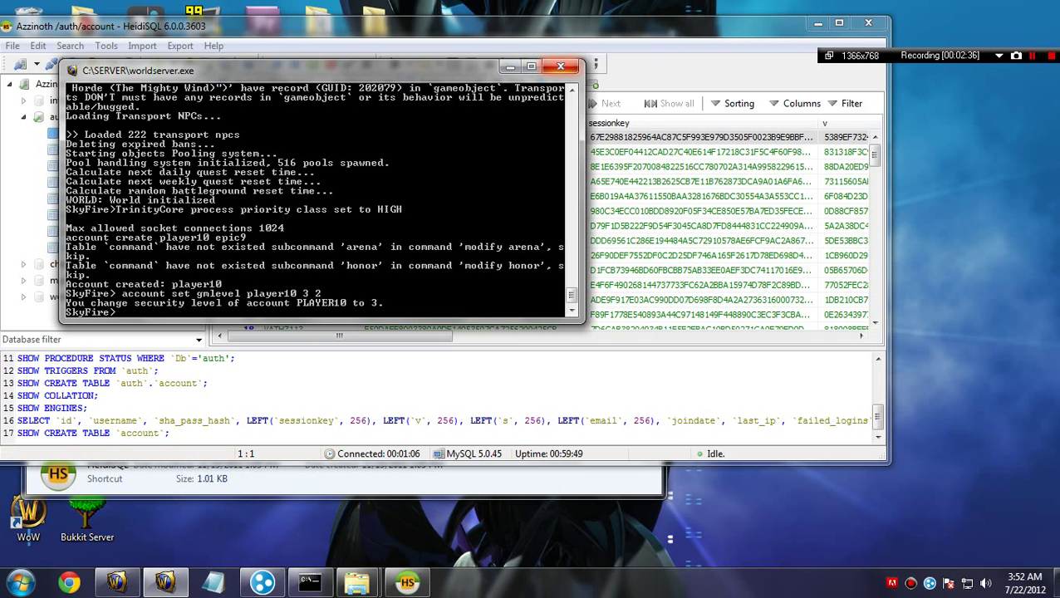
pyautogui.click(509, 66)
# Step: Refresh the account table and select the new account in row 102
pyautogui.scroll(-4, 540, 230)
pyautogui.scroll(4, 540, 229)
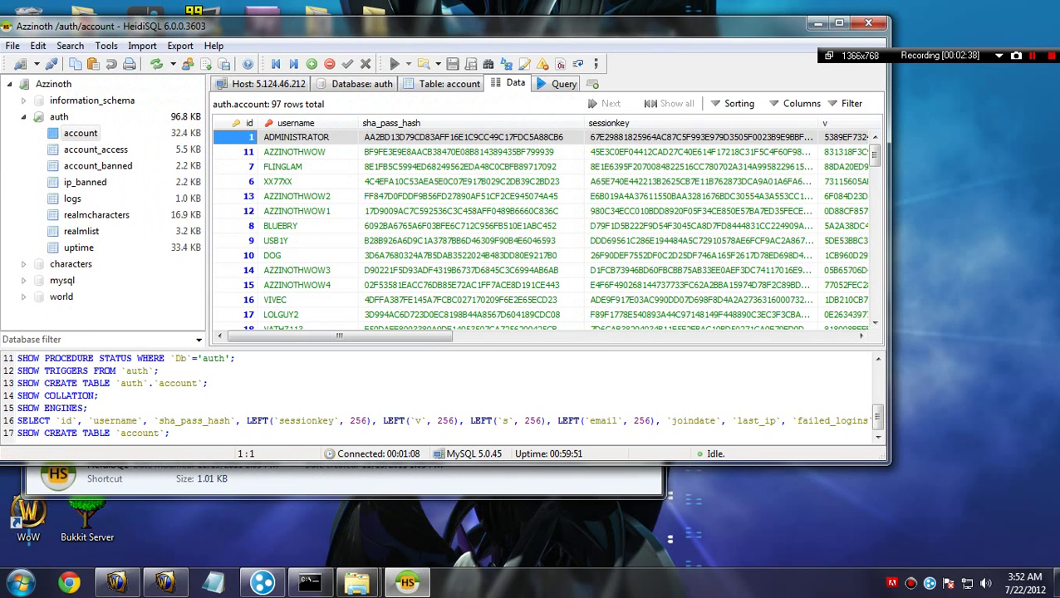
pyautogui.press('Down')
pyautogui.press('Down')
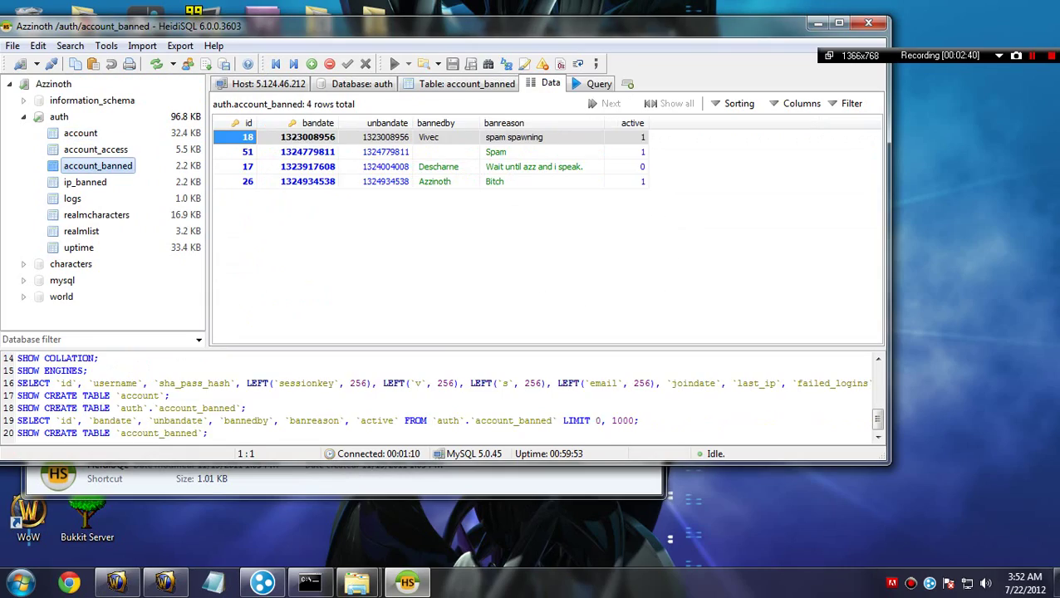
pyautogui.press('Up')
pyautogui.press('Up')
pyautogui.scroll(-20, 545, 230)
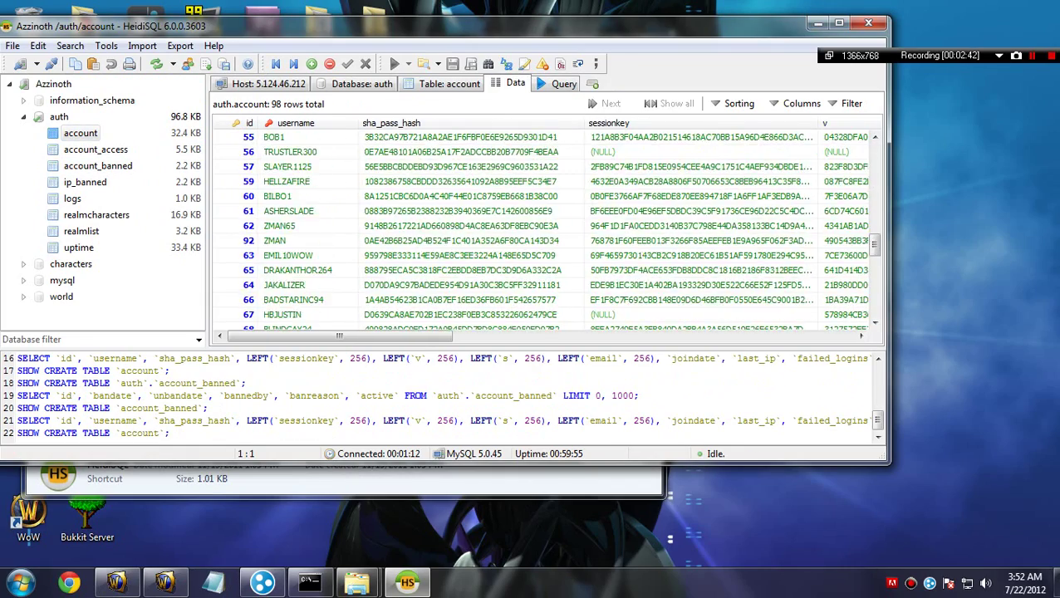
pyautogui.scroll(-3, 545, 231)
pyautogui.click(282, 322)
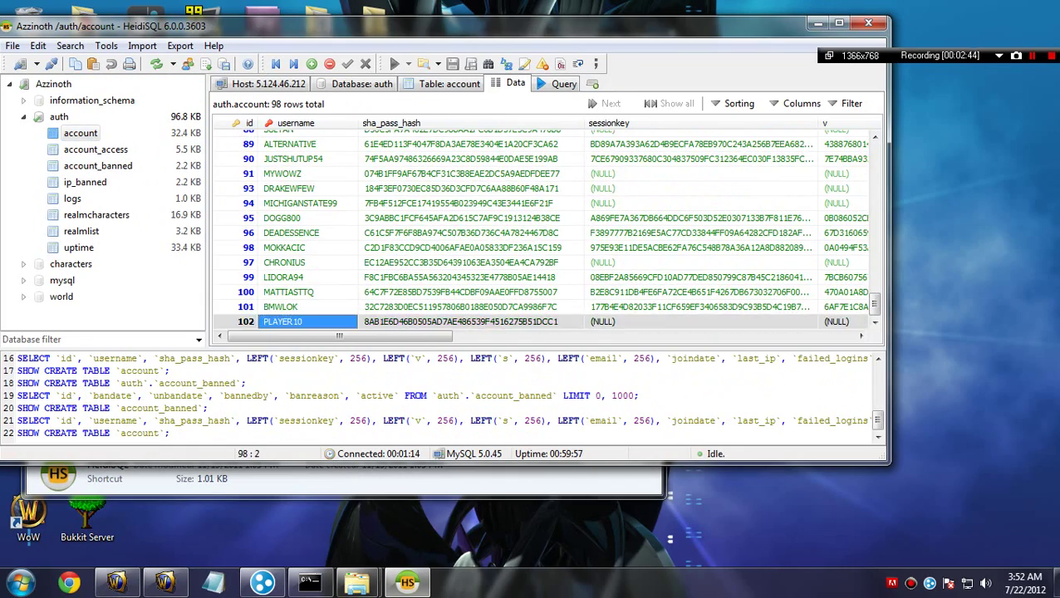
pyautogui.scroll(20, 545, 230)
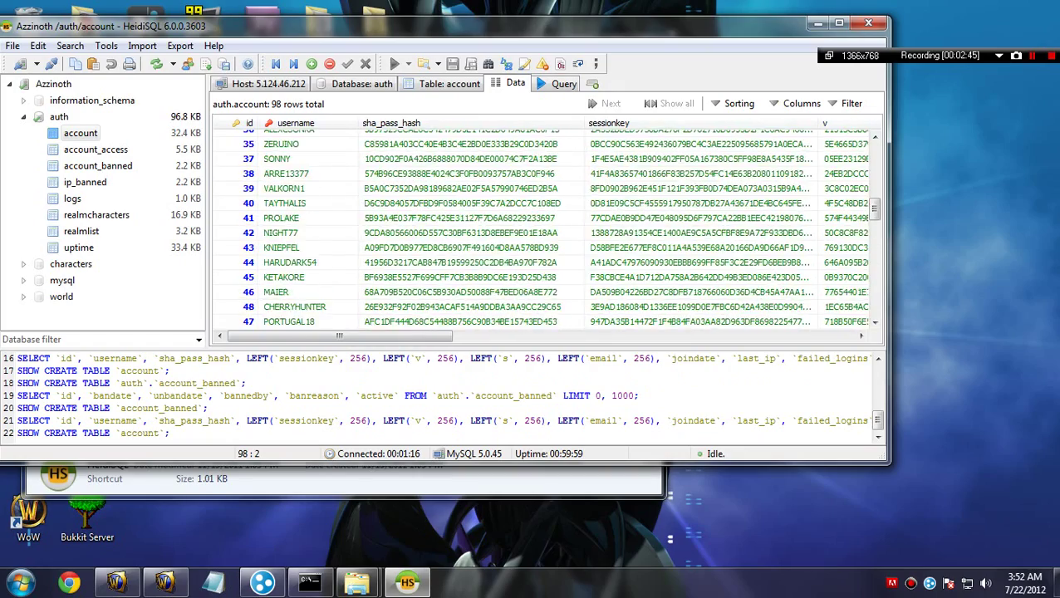
pyautogui.scroll(-20, 545, 230)
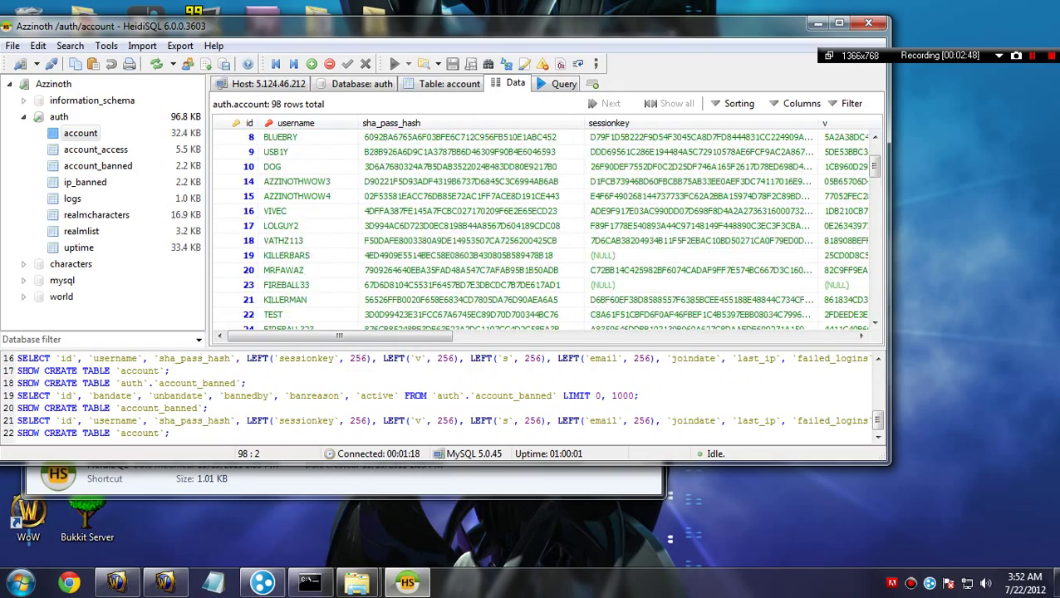
pyautogui.scroll(-3, 545, 230)
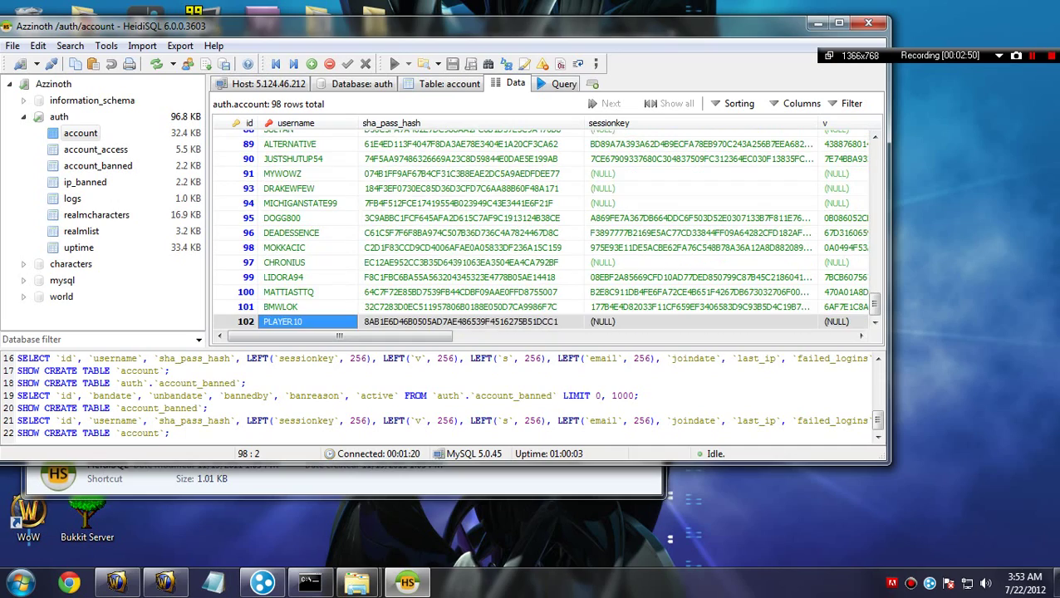
pyautogui.scroll(20, 545, 230)
pyautogui.scroll(9, 545, 230)
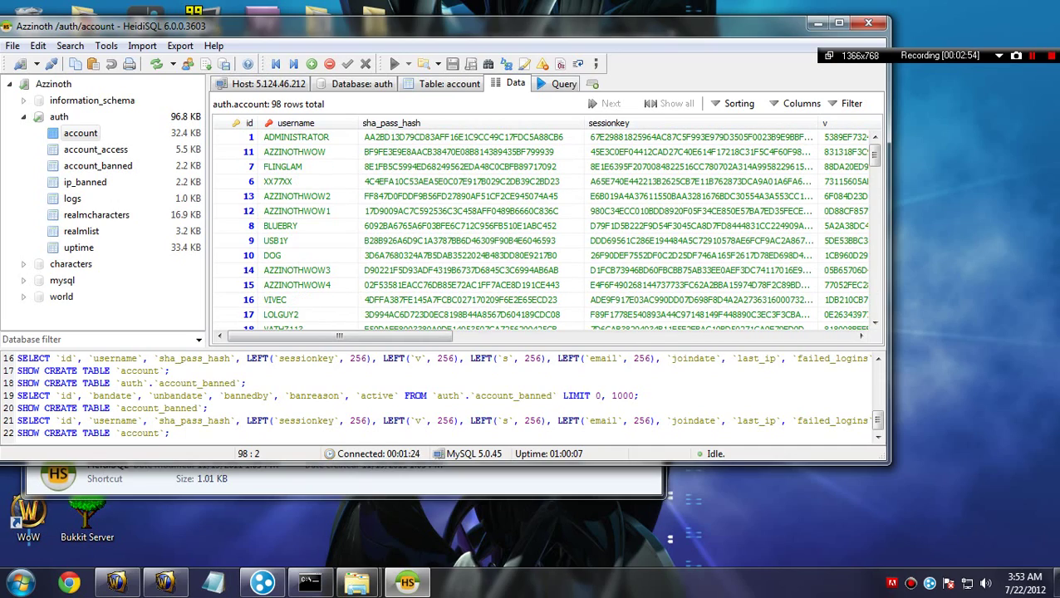
pyautogui.scroll(-13, 545, 230)
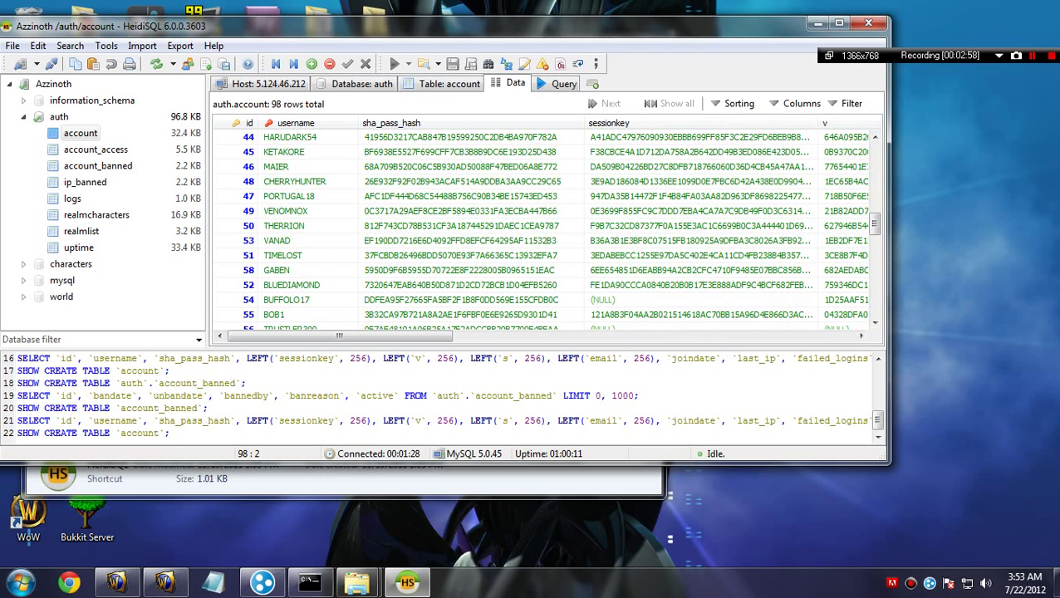
# Step: Compare the account and account_access tables, ending on account_access's last rows
pyautogui.click(96, 148)
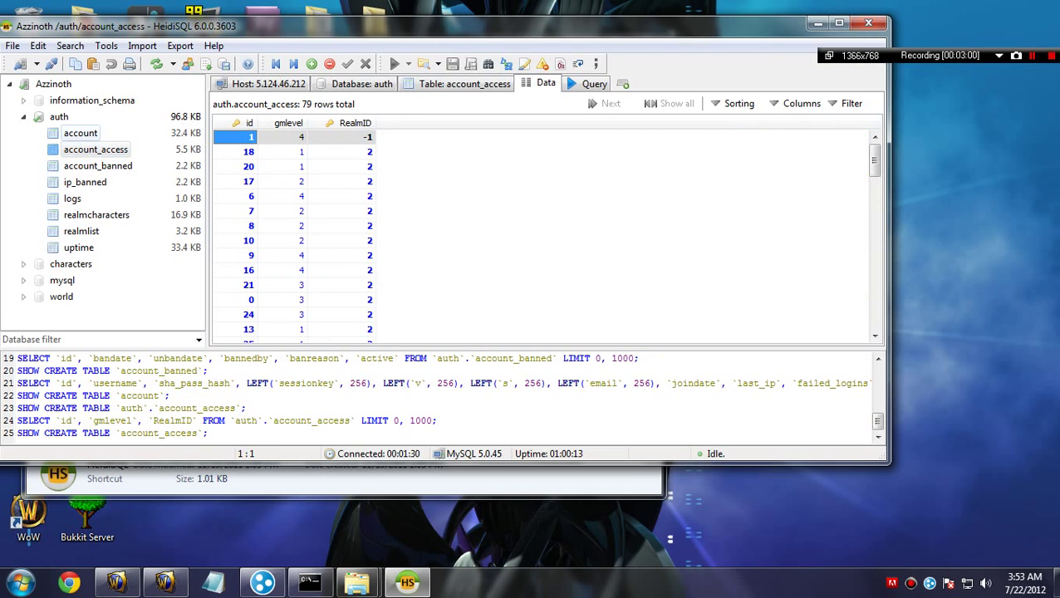
pyautogui.click(81, 133)
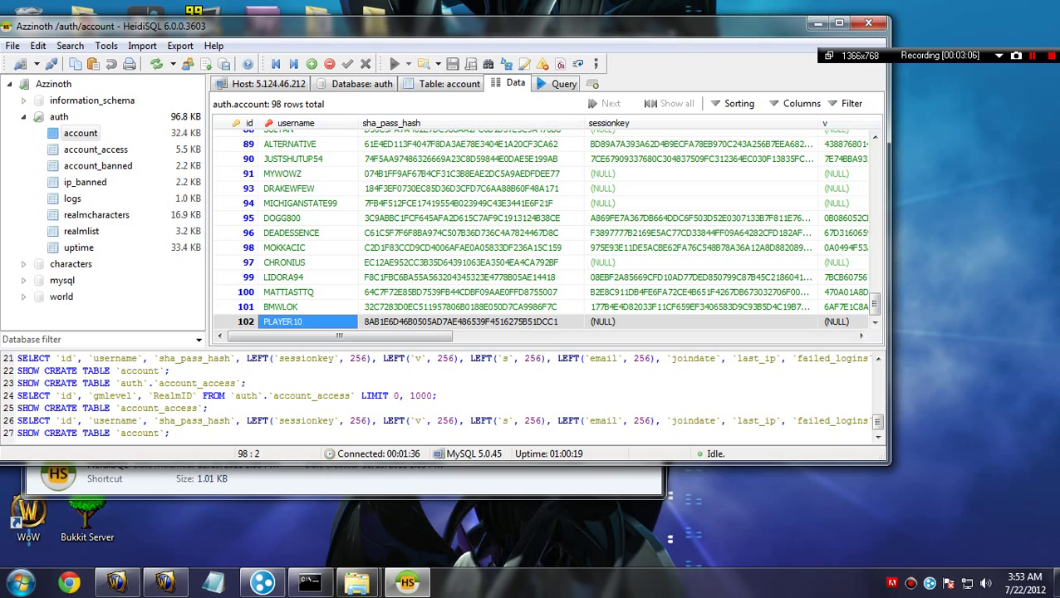
pyautogui.click(95, 150)
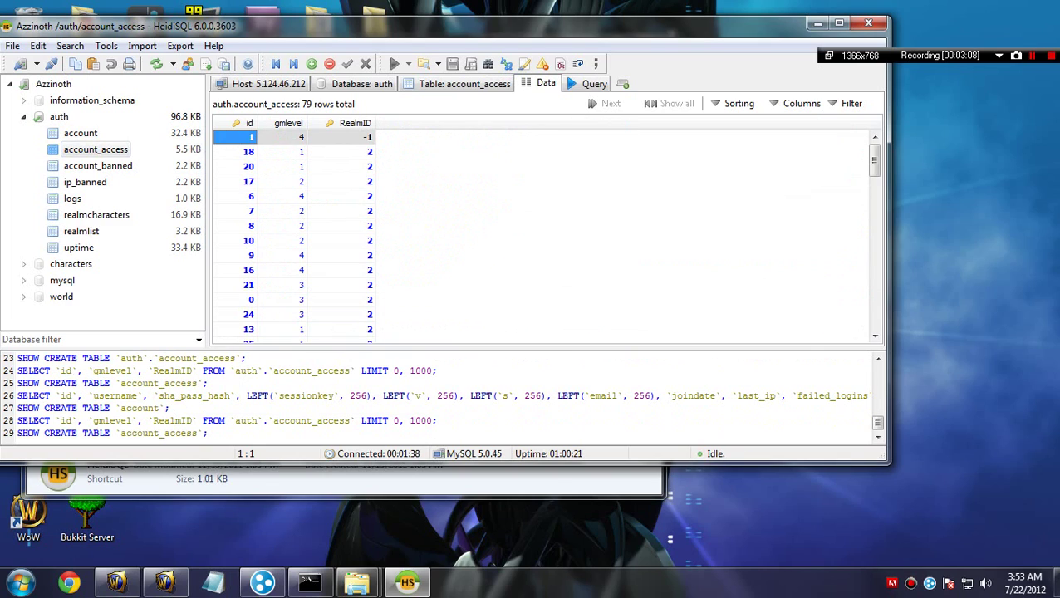
pyautogui.click(81, 133)
pyautogui.scroll(5, 545, 224)
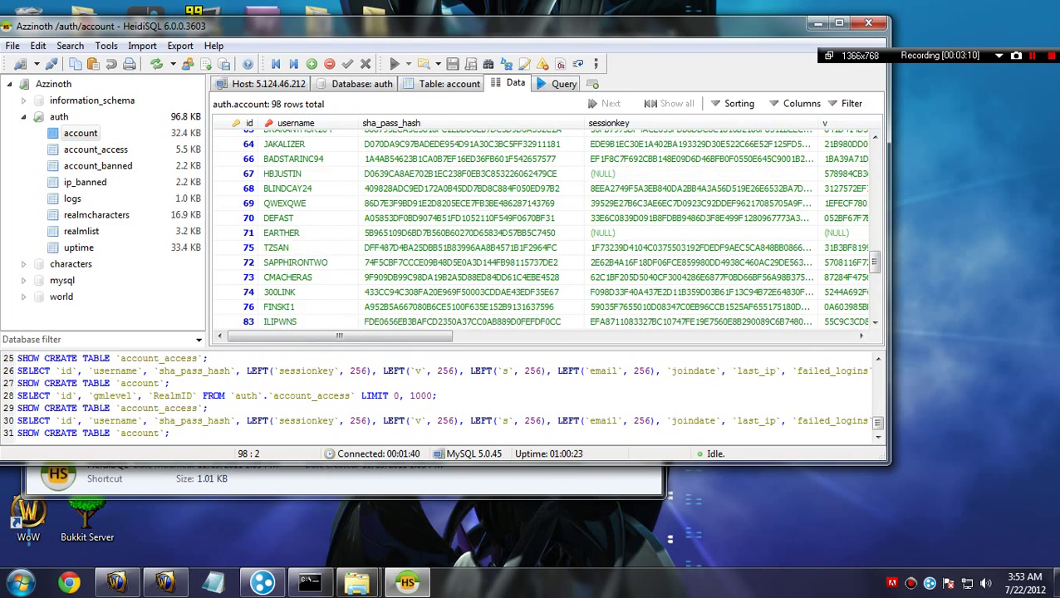
pyautogui.scroll(-8, 546, 224)
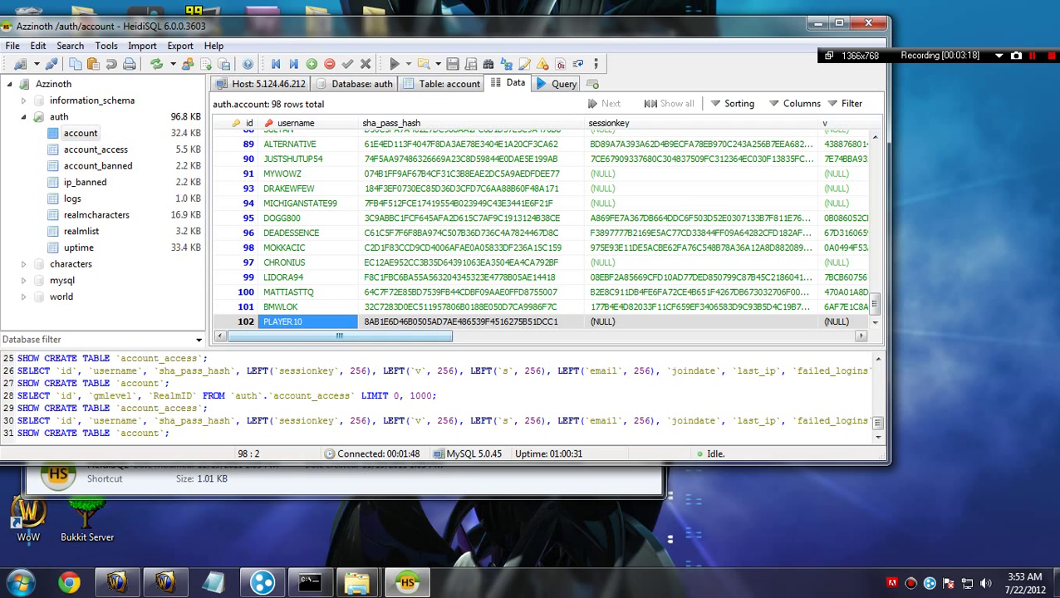
pyautogui.click(96, 149)
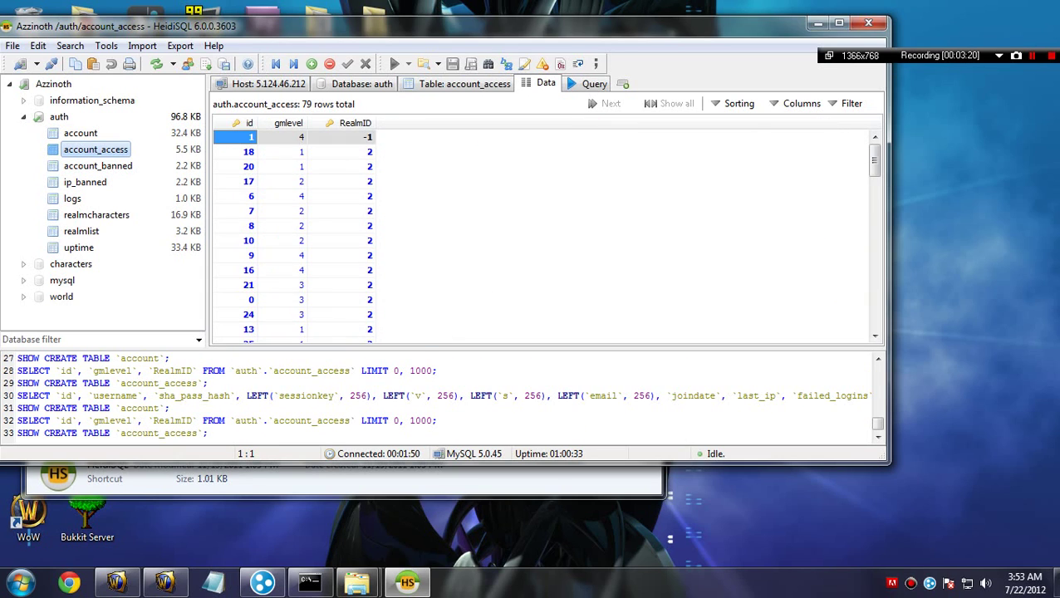
pyautogui.scroll(-20, 539, 233)
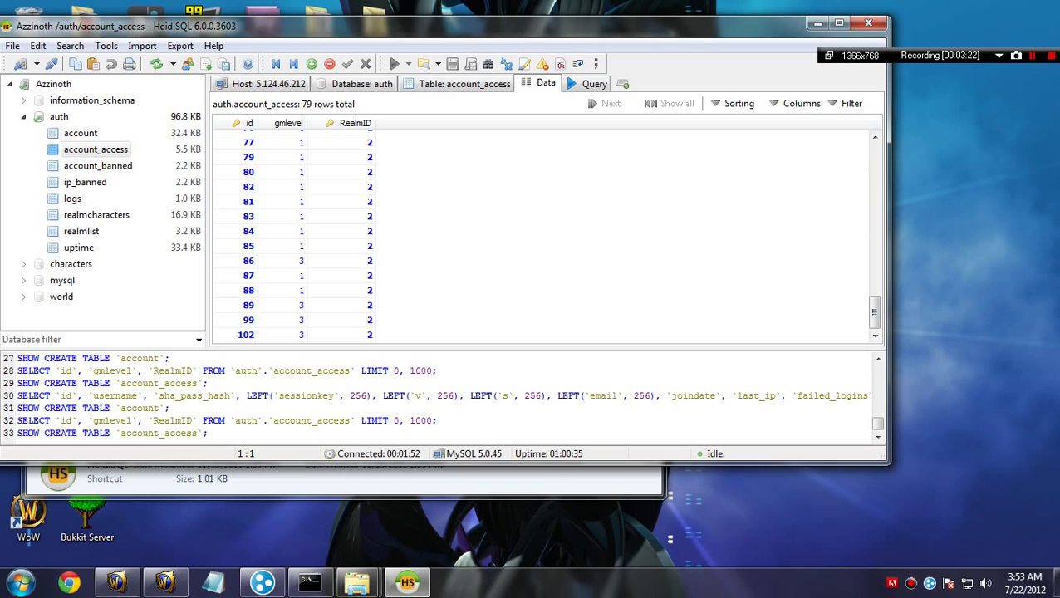
# Step: Put account 102's gmlevel cell (value 3, RealmID 2) into edit mode
pyautogui.click(282, 335)
pyautogui.click(341, 335)
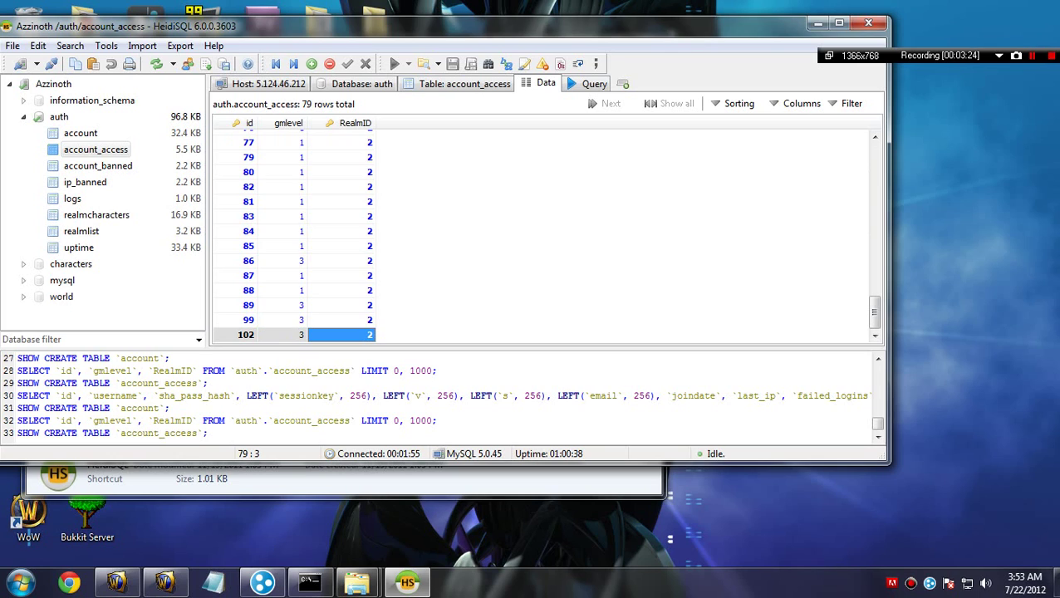
pyautogui.click(284, 335)
pyautogui.click(283, 335)
# Step: Change account 102's gmlevel to 4, save the UPDATE, and open account_banned
pyautogui.write('4')
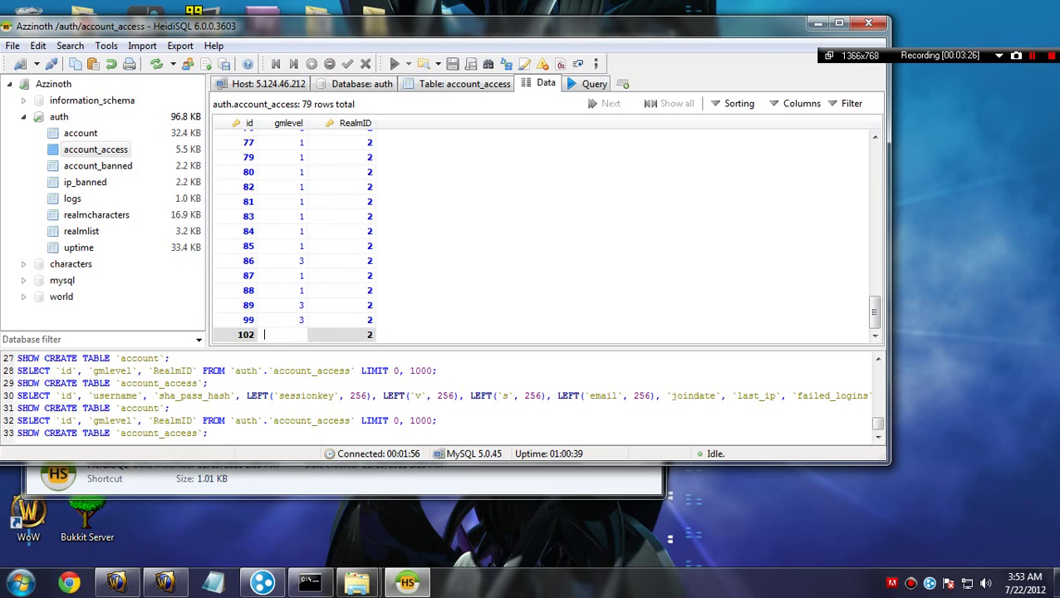
pyautogui.press('Return')
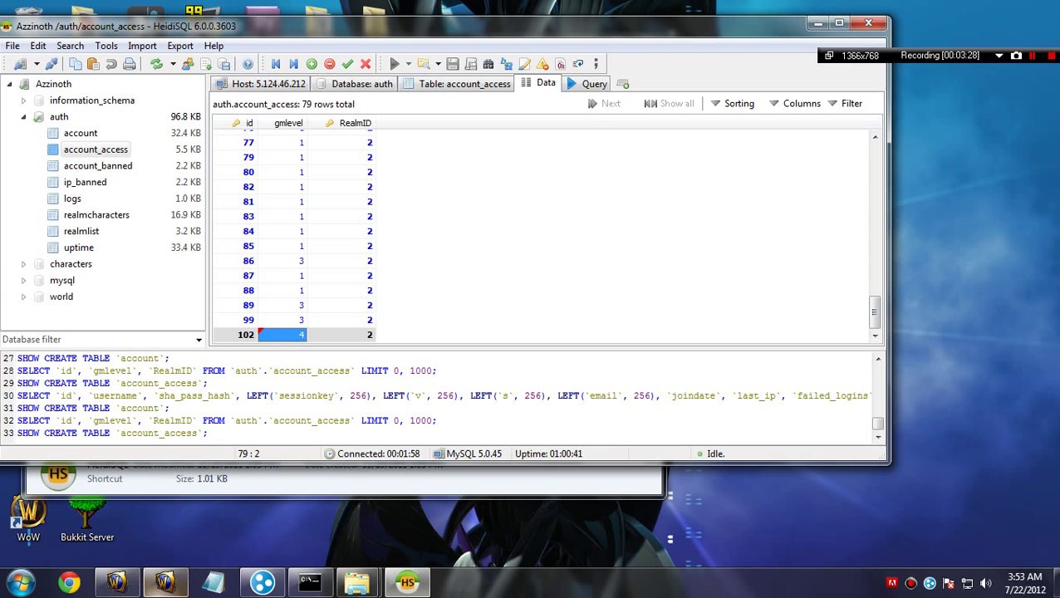
pyautogui.click(165, 582)
pyautogui.click(509, 66)
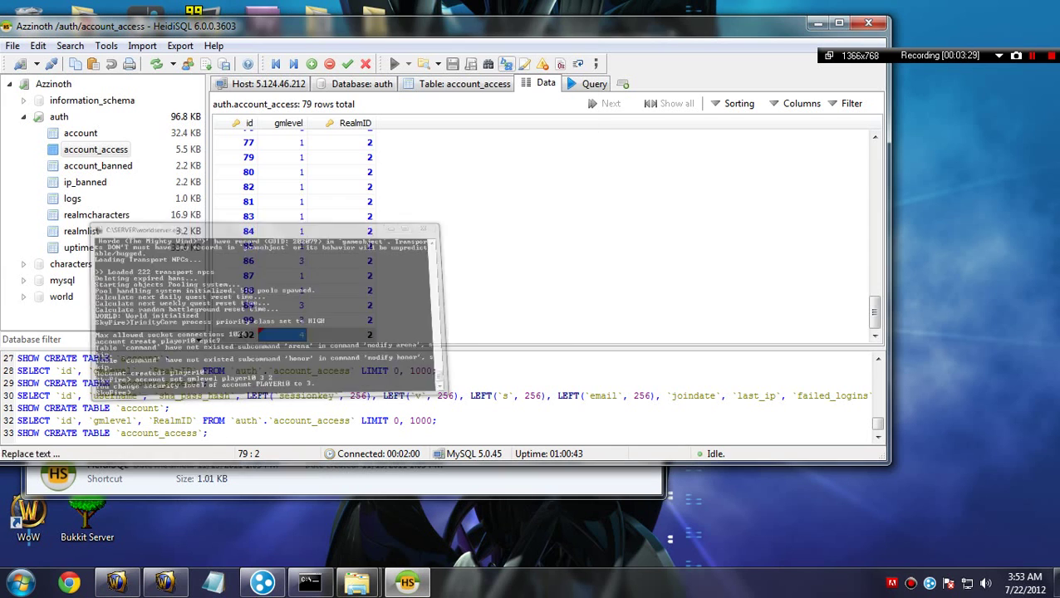
pyautogui.click(282, 246)
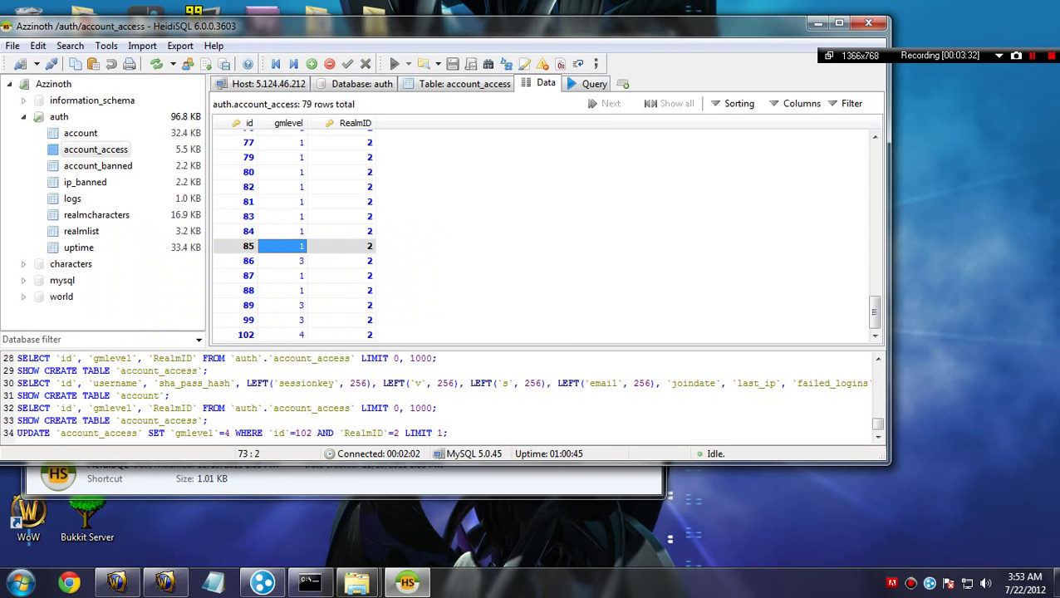
pyautogui.click(97, 165)
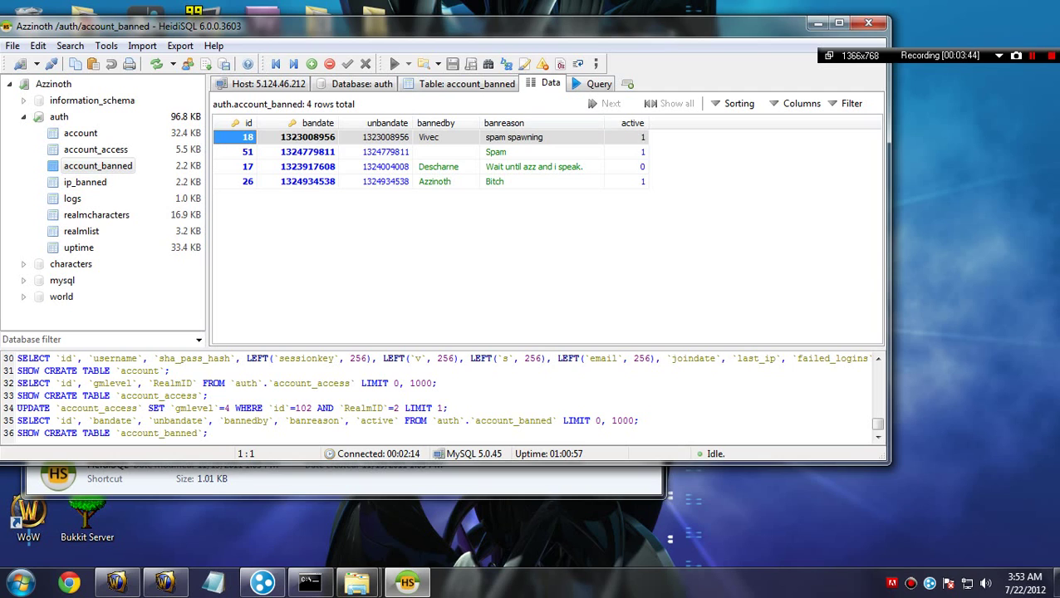
# Step: Step through ip_banned, logs, realmcharacters, realmlist and uptime, then show the auth overview
pyautogui.click(85, 181)
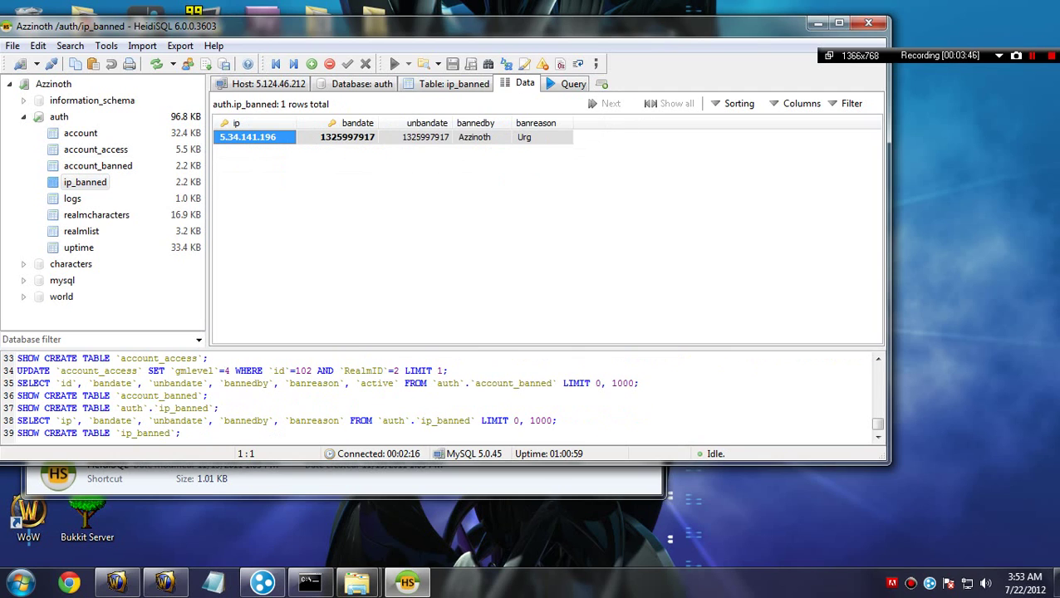
pyautogui.press('Down')
pyautogui.press('Down')
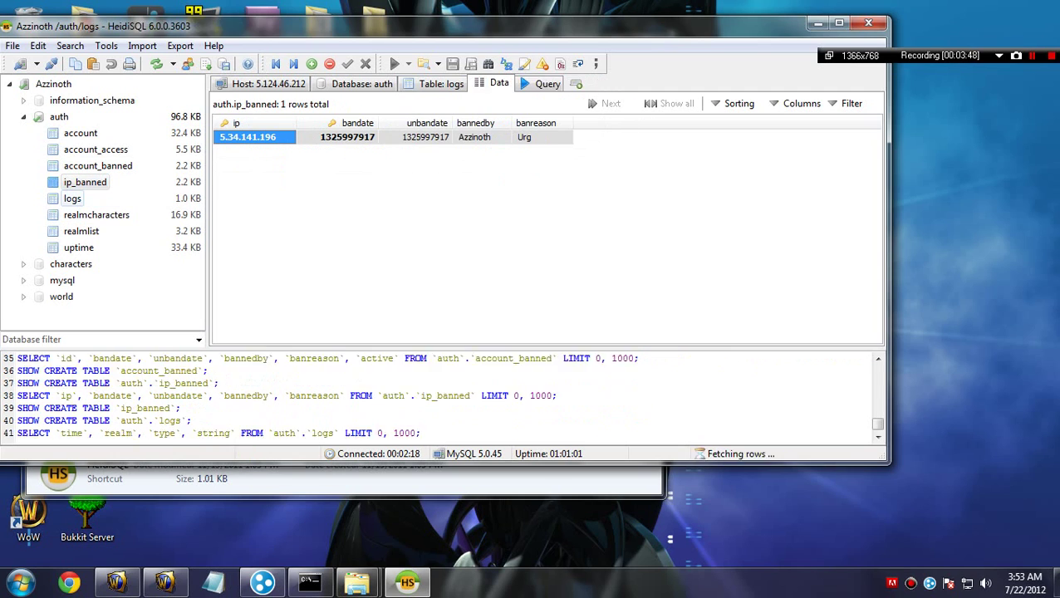
pyautogui.scroll(-11, 540, 233)
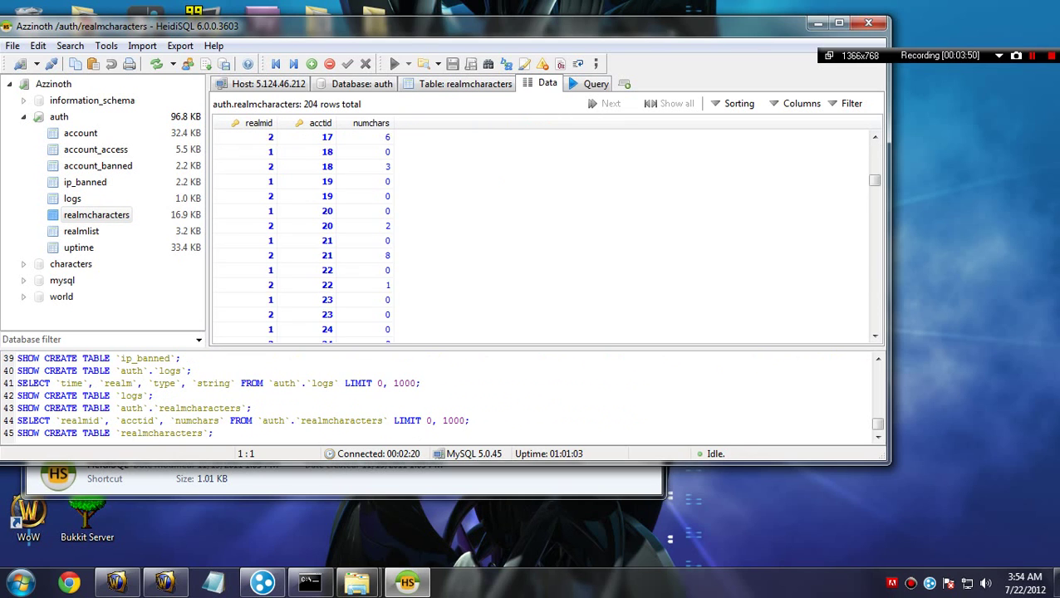
pyautogui.scroll(8, 540, 232)
pyautogui.scroll(-20, 540, 233)
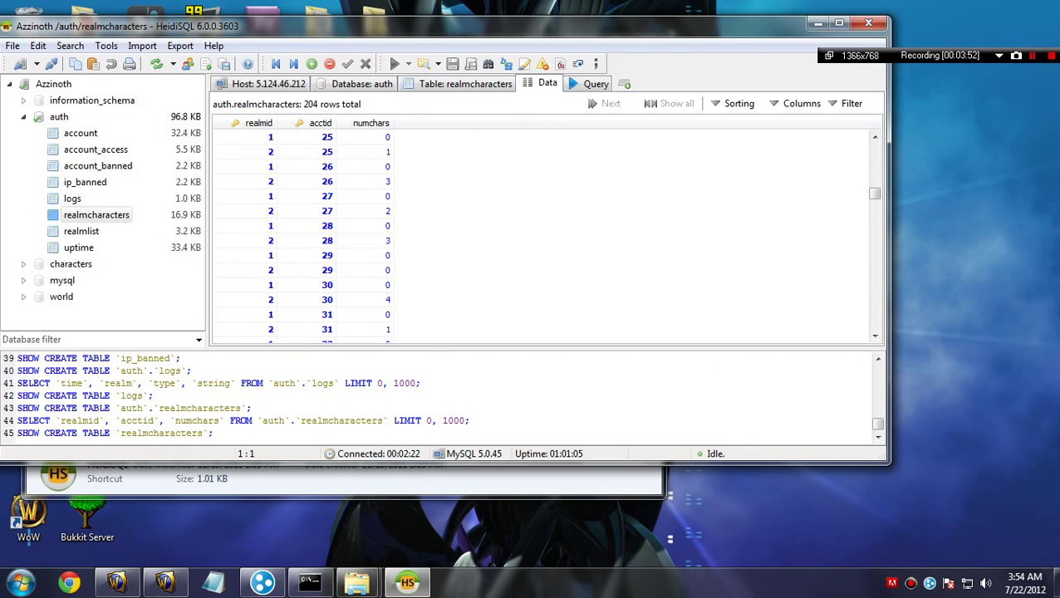
pyautogui.scroll(-14, 540, 232)
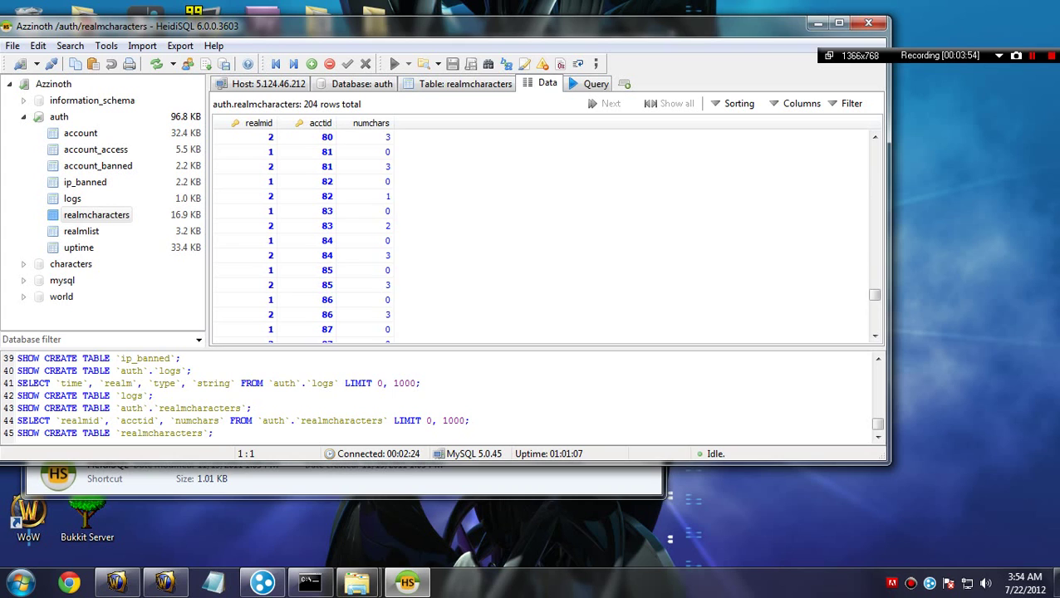
pyautogui.click(81, 231)
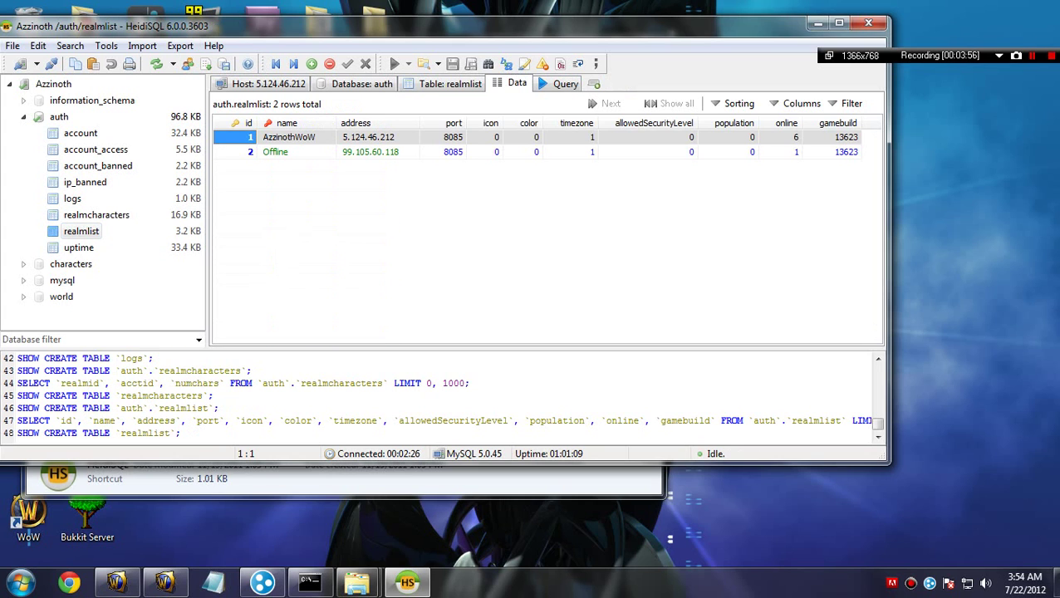
pyautogui.click(79, 247)
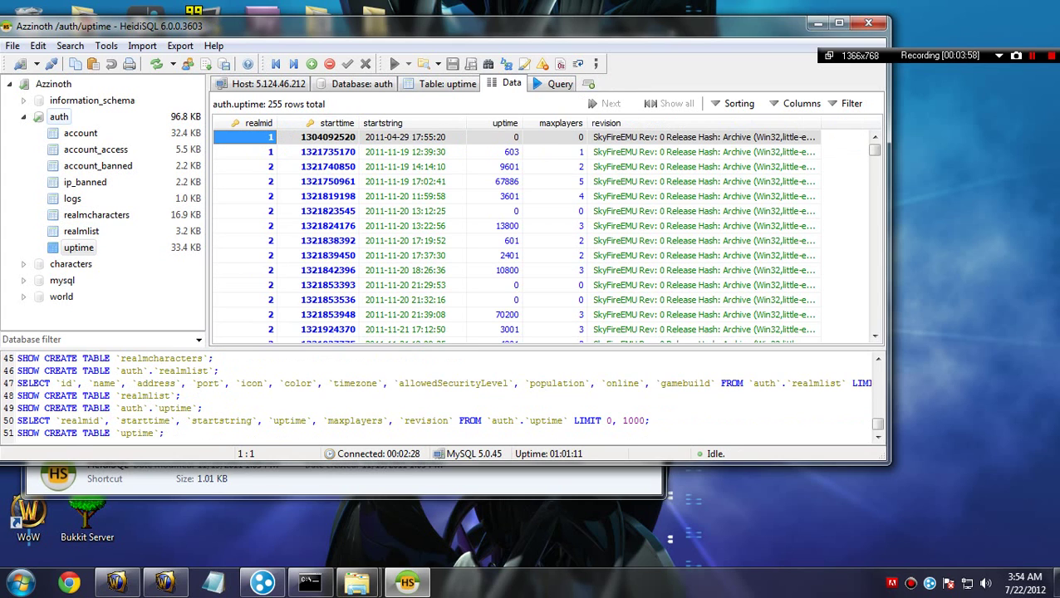
pyautogui.click(58, 117)
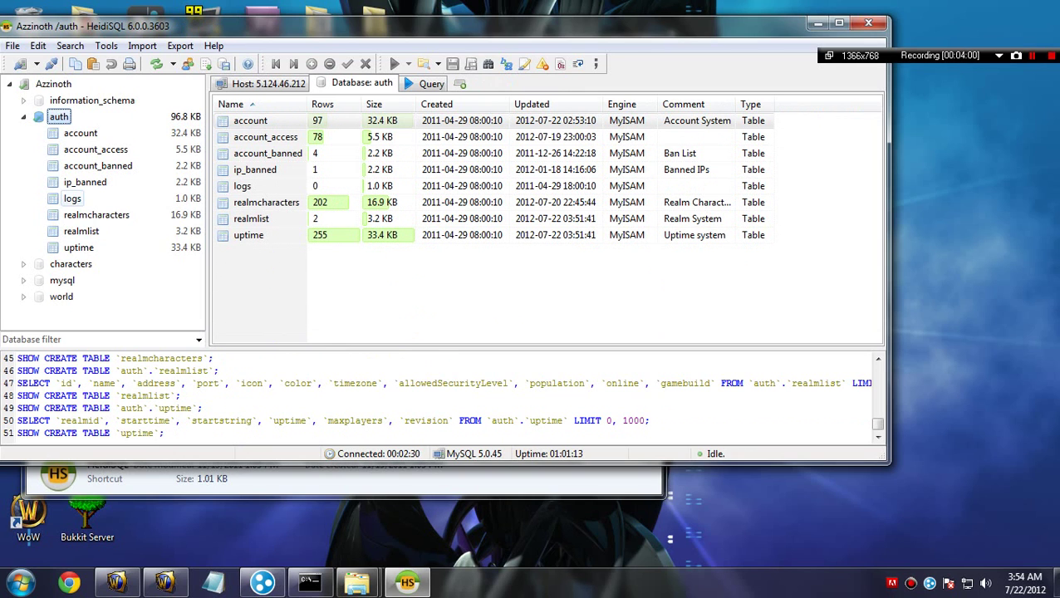
# Step: Collapse auth, browse characters (74 tables) and mysql (17 tables), then select world
pyautogui.click(24, 117)
pyautogui.click(70, 133)
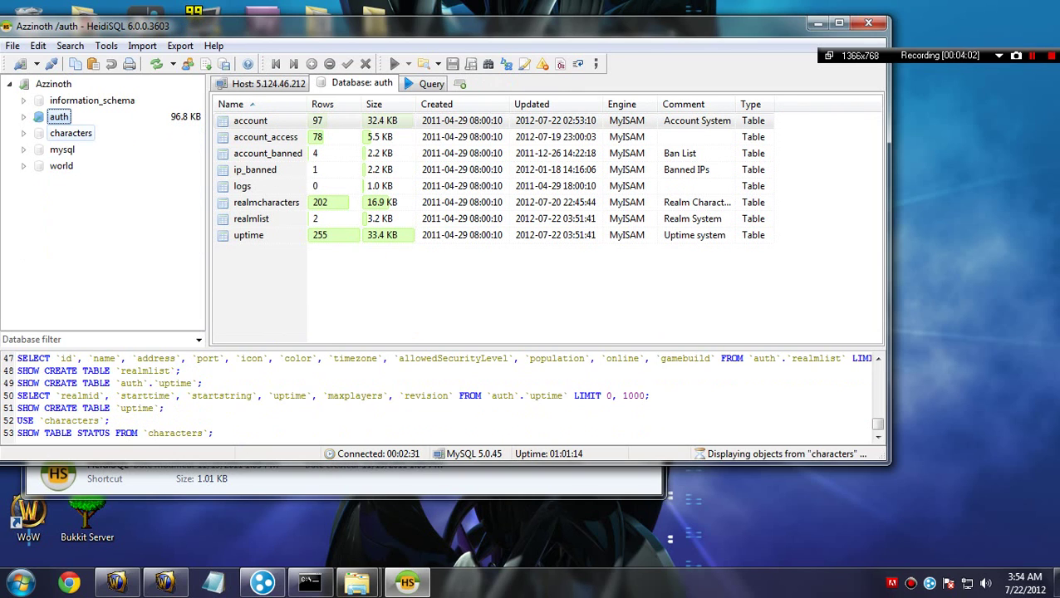
pyautogui.scroll(-10, 100, 208)
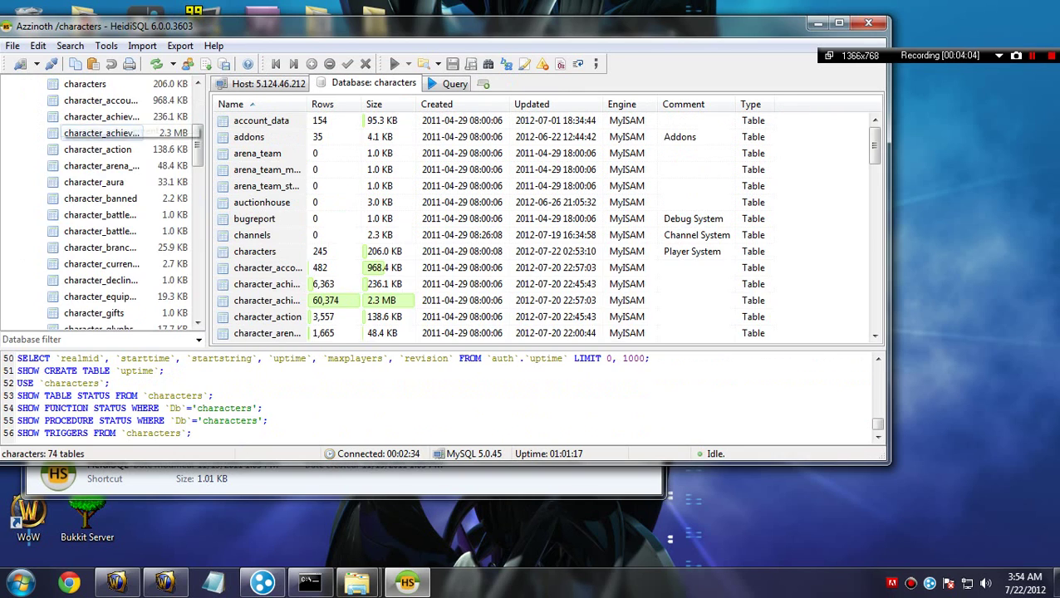
pyautogui.scroll(-4, 94, 165)
pyautogui.scroll(17, 98, 183)
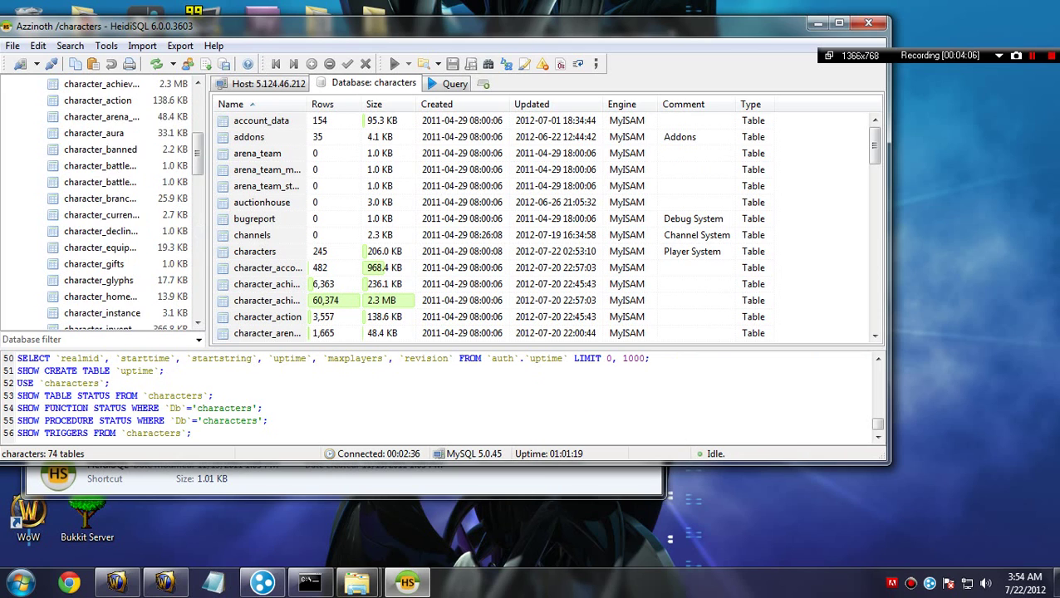
pyautogui.doubleClick(71, 133)
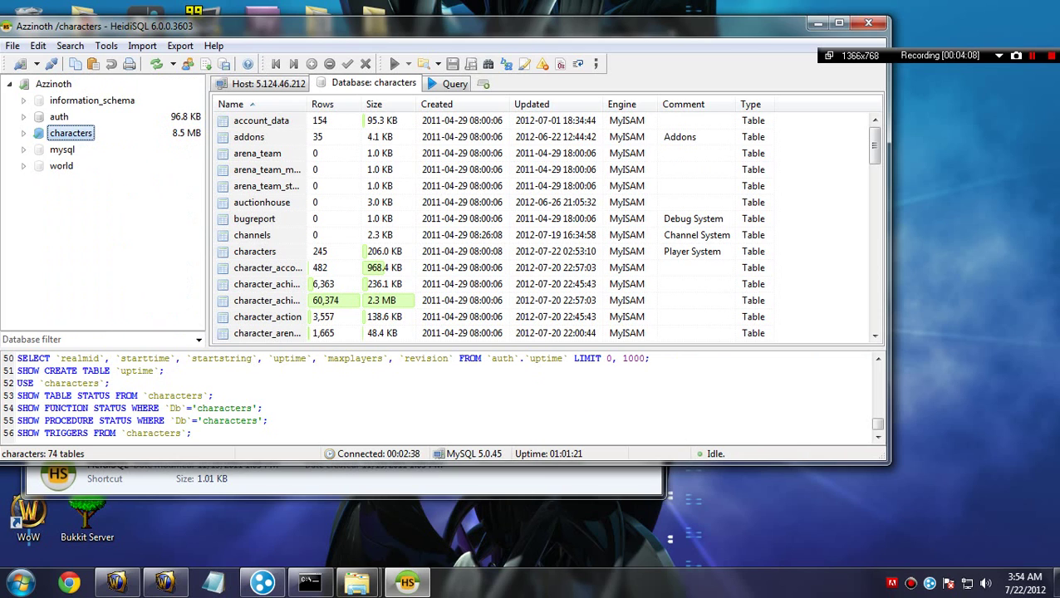
pyautogui.doubleClick(64, 150)
pyautogui.scroll(-2, 83, 158)
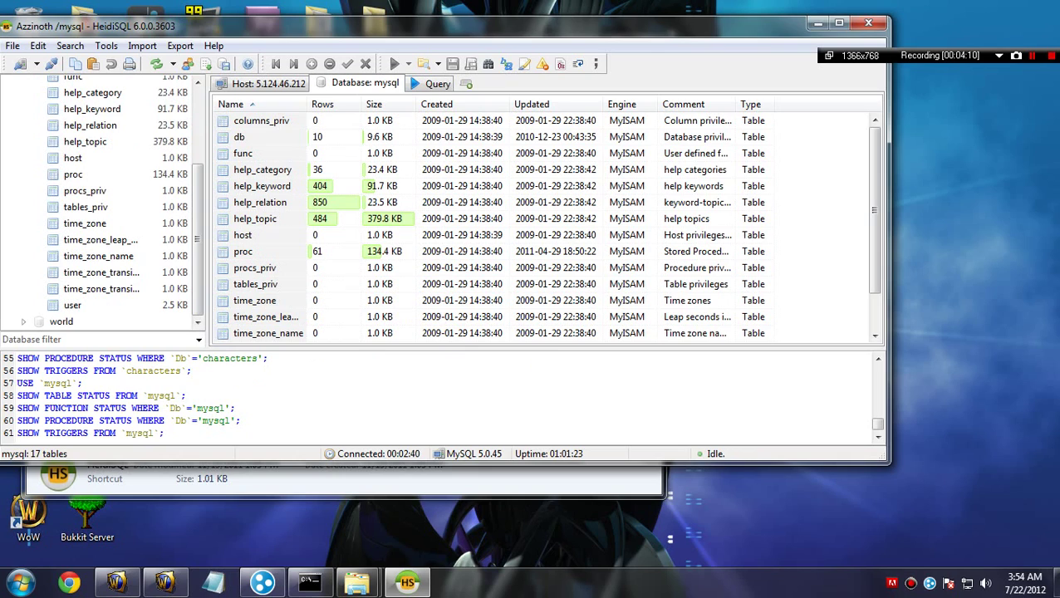
pyautogui.scroll(3, 99, 199)
pyautogui.doubleClick(64, 149)
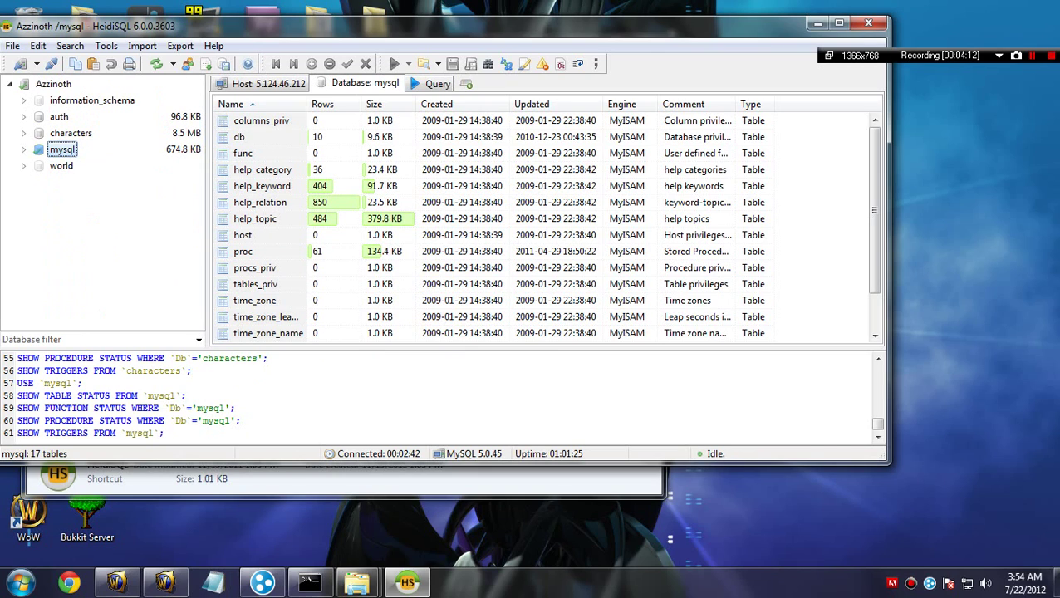
pyautogui.press('Down')
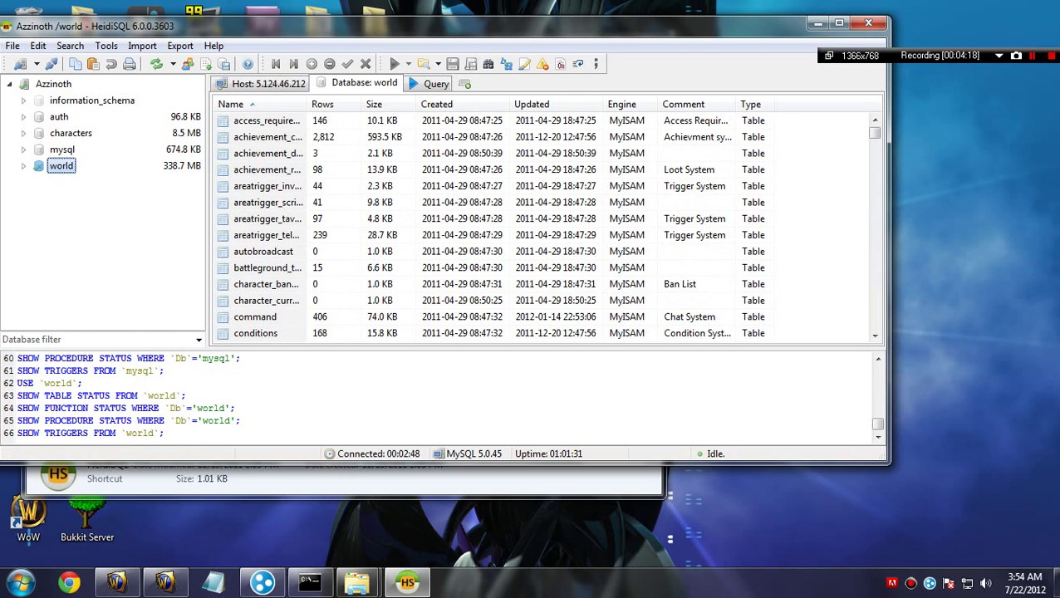
# Step: Expand the 338.7 MB world database, scroll through its tables, then close HeidiSQL
pyautogui.press('Right')
pyautogui.scroll(-15, 99, 207)
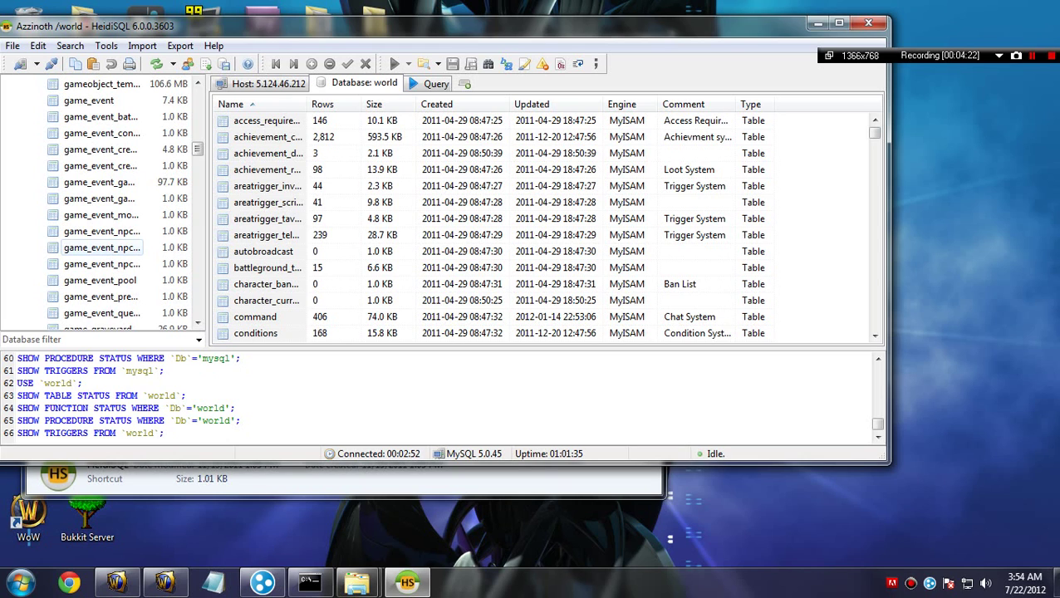
pyautogui.scroll(-5, 100, 247)
pyautogui.scroll(-15, 99, 247)
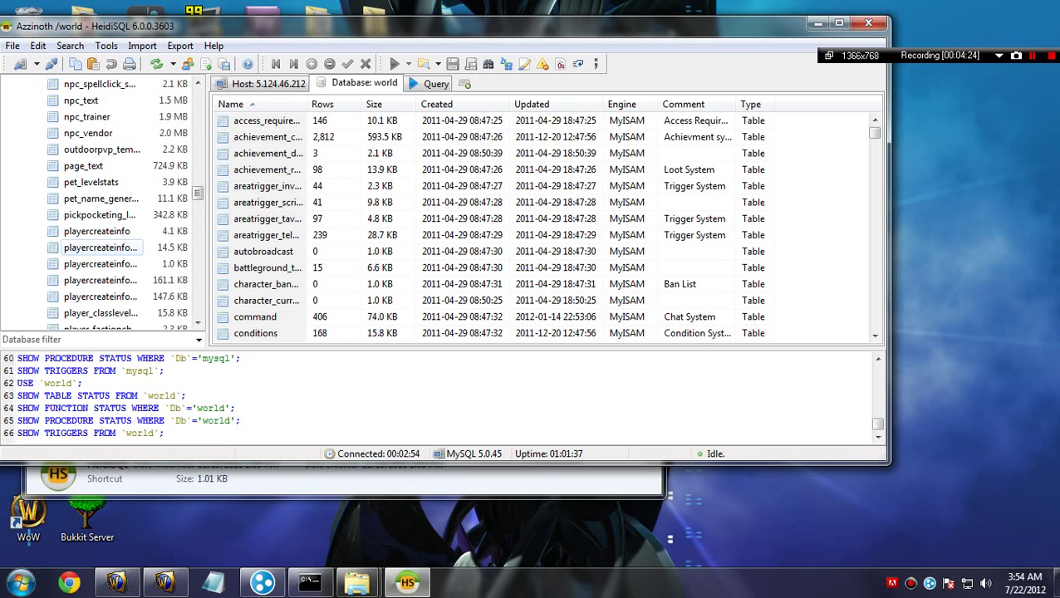
pyautogui.scroll(-8, 100, 247)
pyautogui.scroll(8, 100, 247)
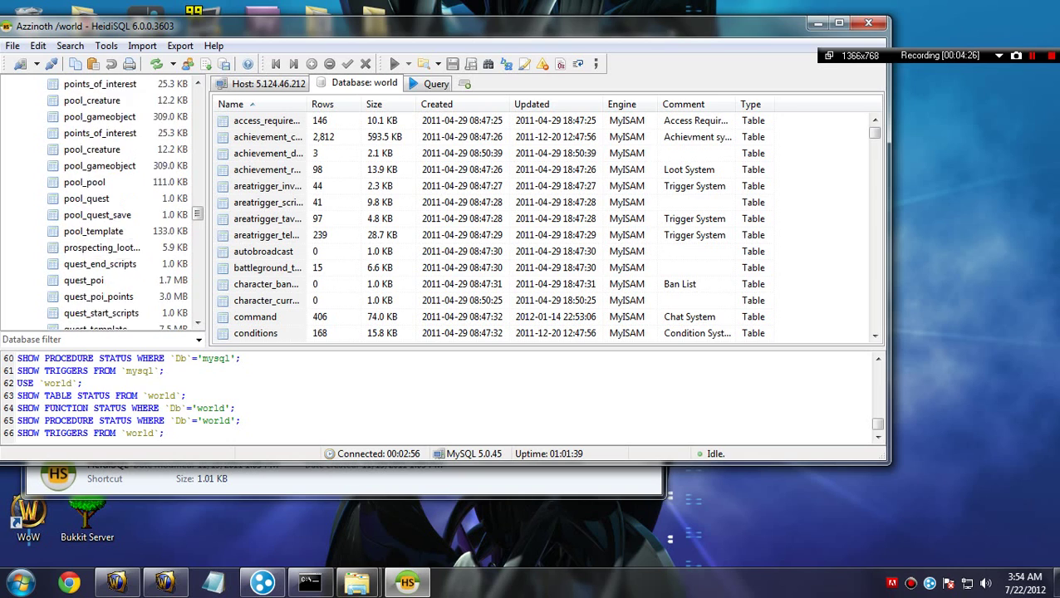
pyautogui.scroll(5, 100, 247)
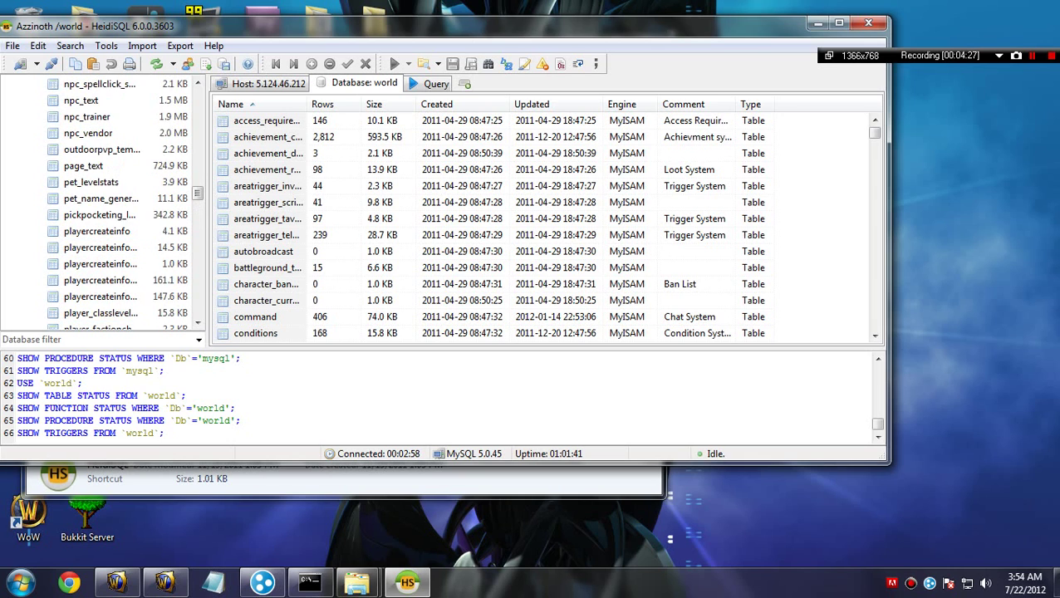
pyautogui.scroll(12, 100, 206)
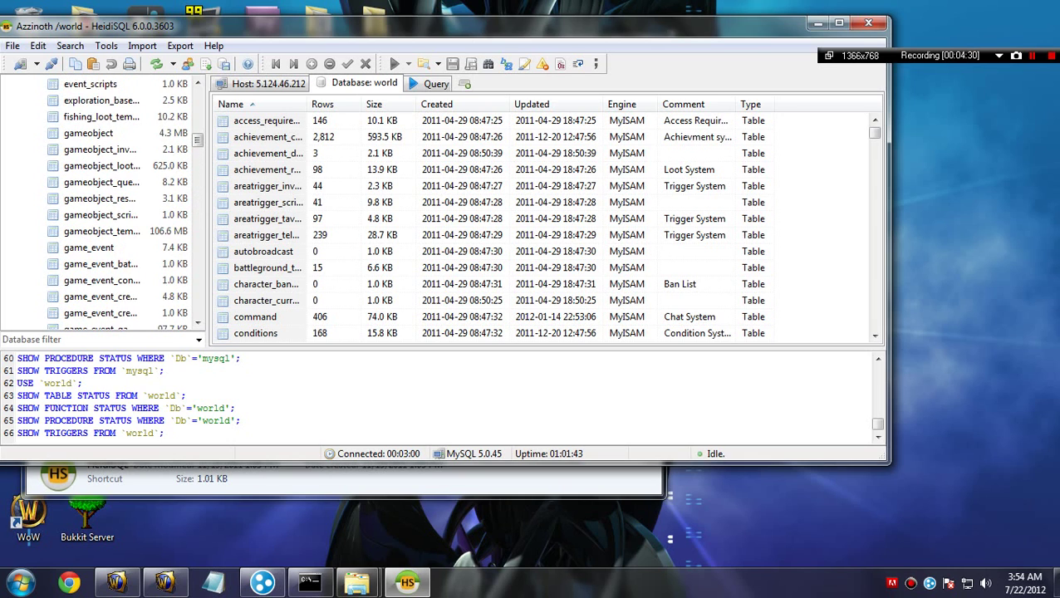
pyautogui.scroll(11, 100, 206)
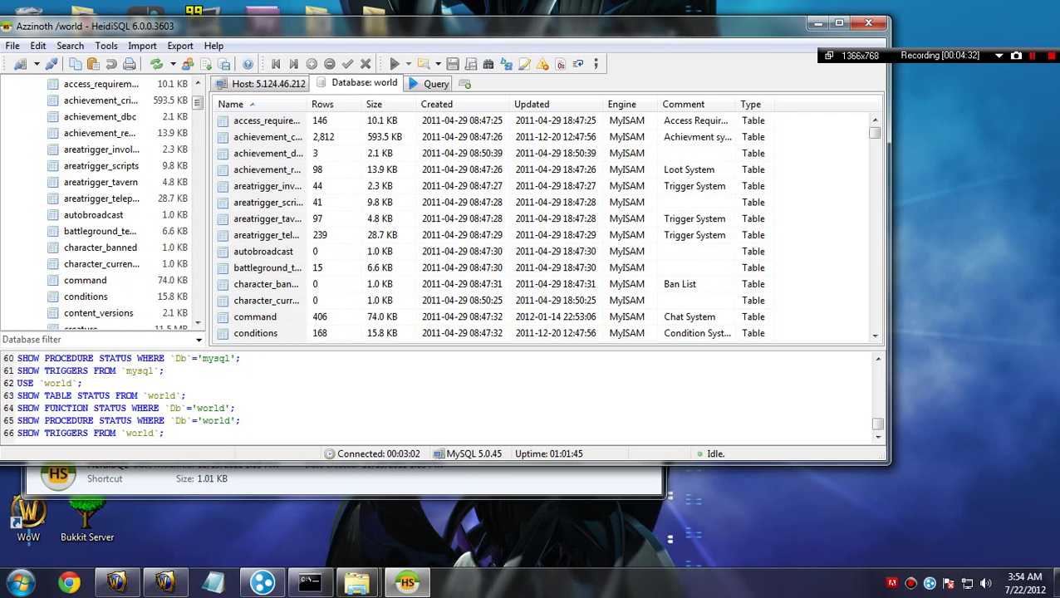
pyautogui.scroll(-6, 100, 206)
pyautogui.scroll(-20, 99, 206)
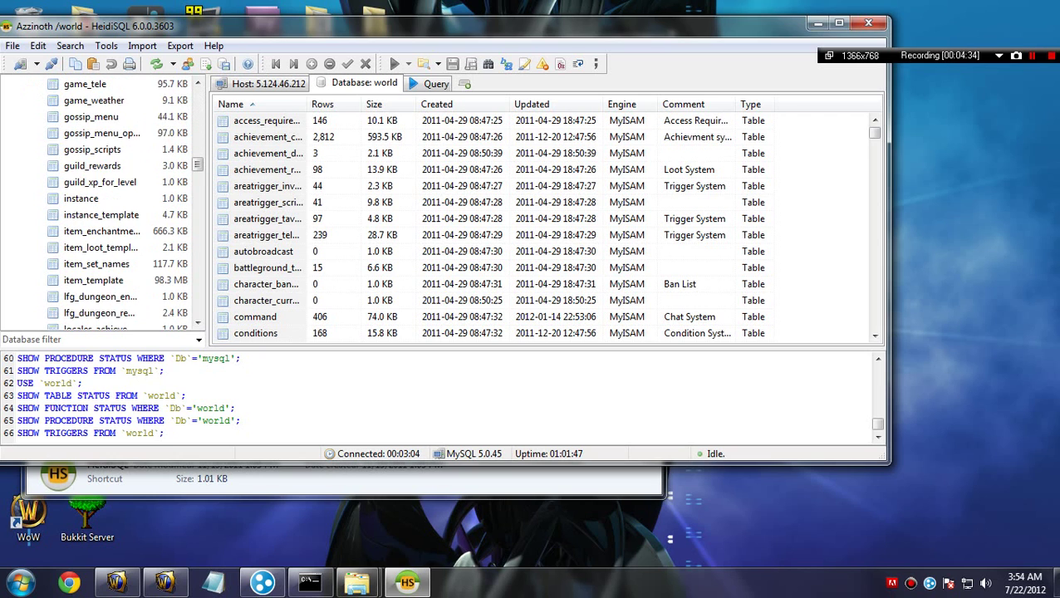
pyautogui.scroll(-20, 100, 206)
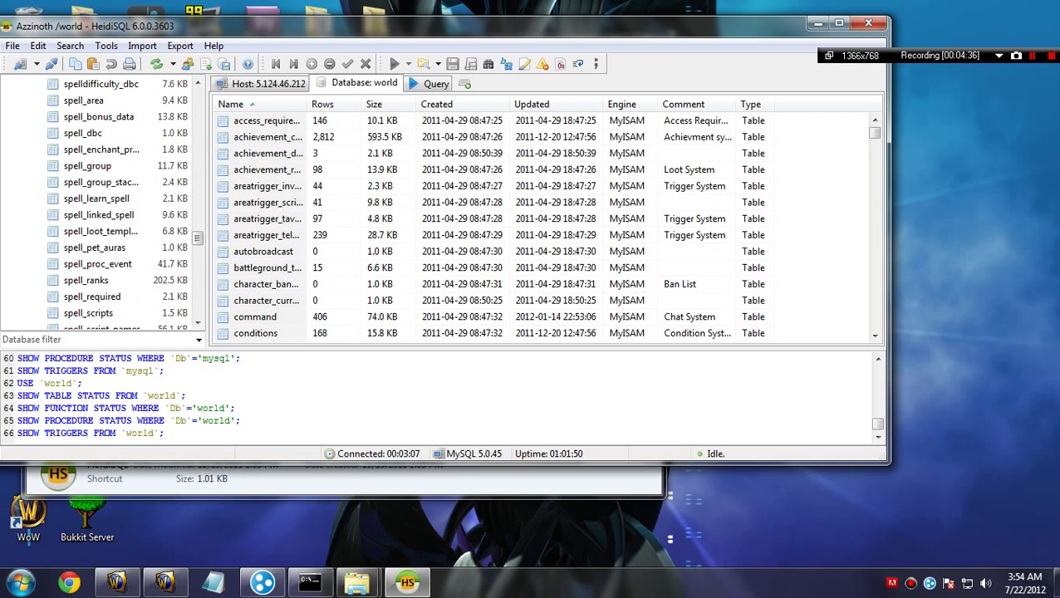
pyautogui.scroll(20, 100, 263)
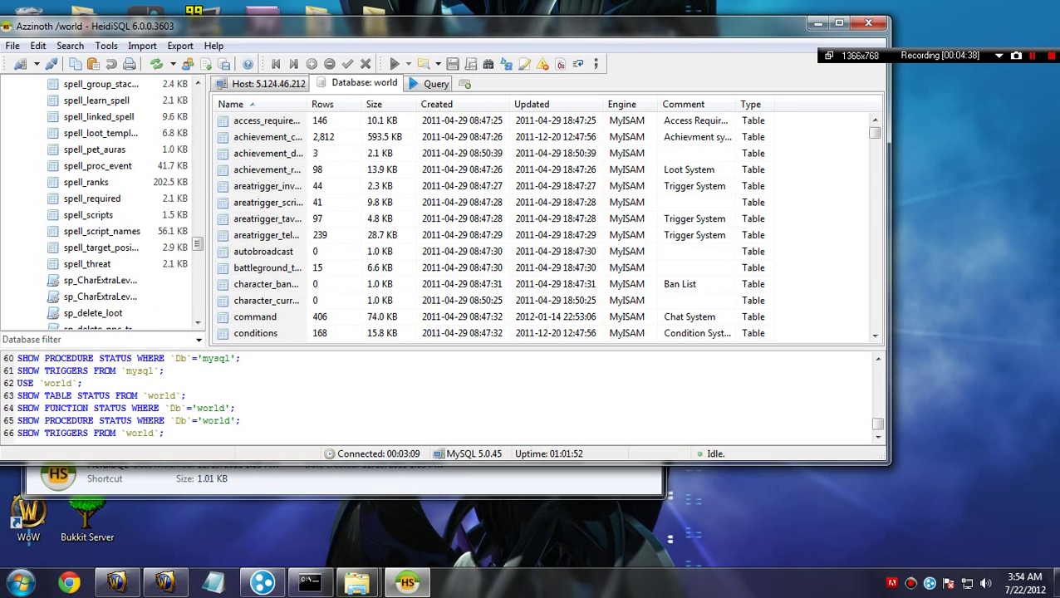
pyautogui.scroll(-3, 99, 216)
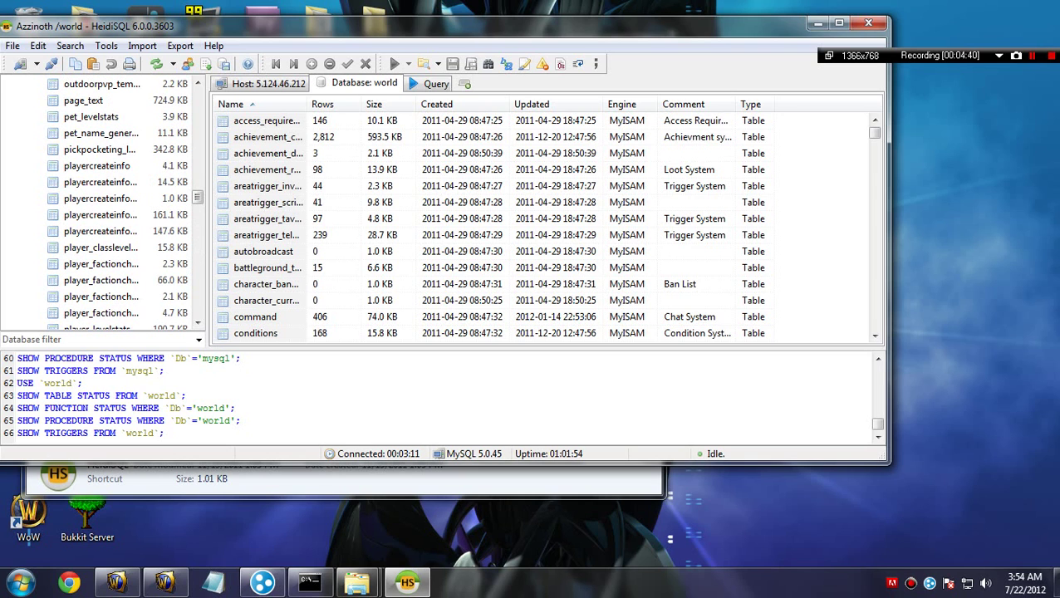
pyautogui.scroll(4, 99, 216)
pyautogui.scroll(20, 100, 206)
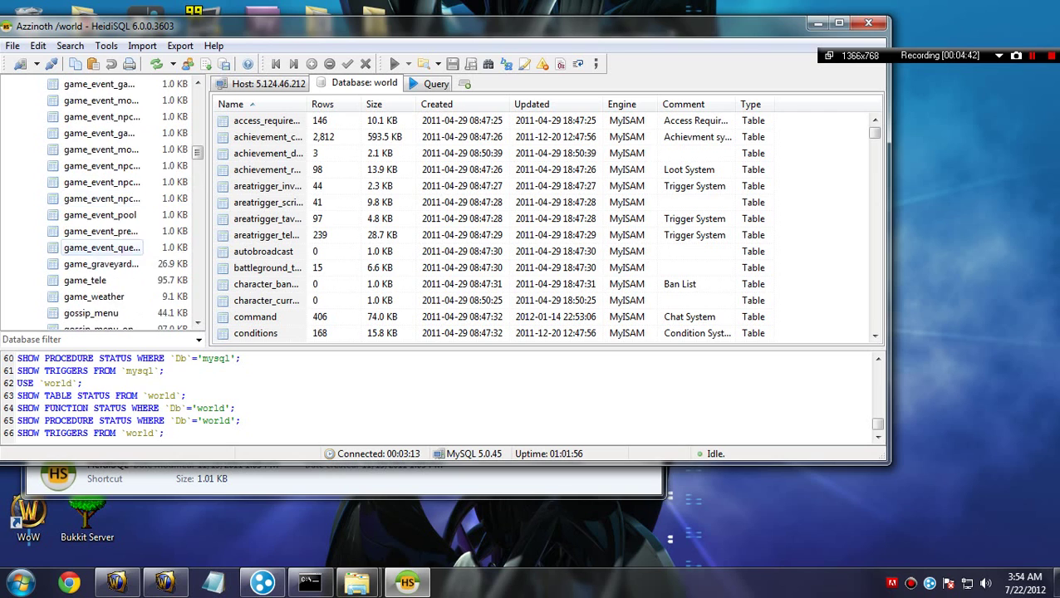
pyautogui.scroll(1, 111, 204)
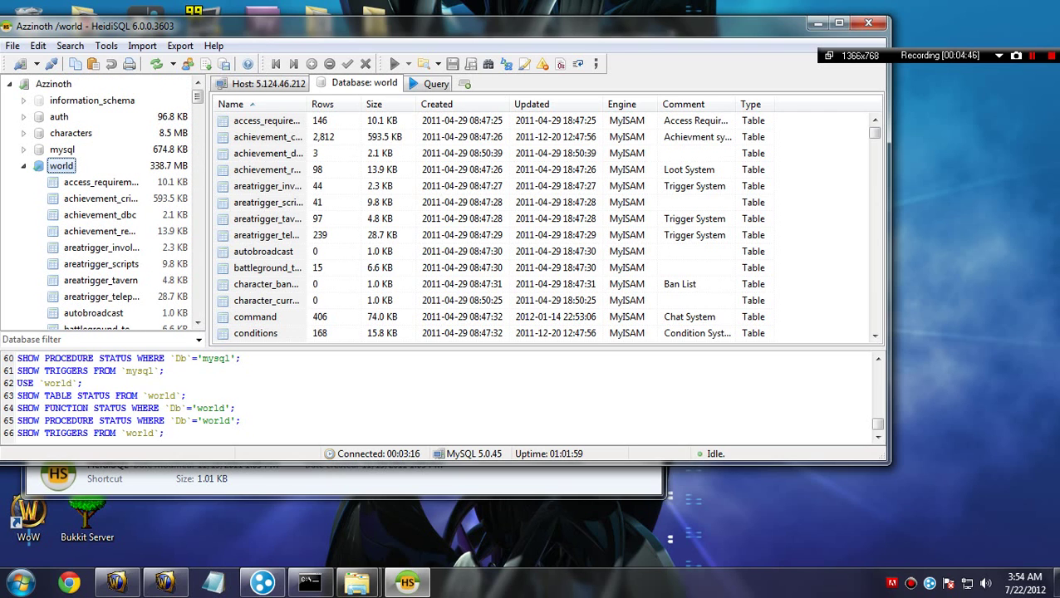
pyautogui.click(868, 22)
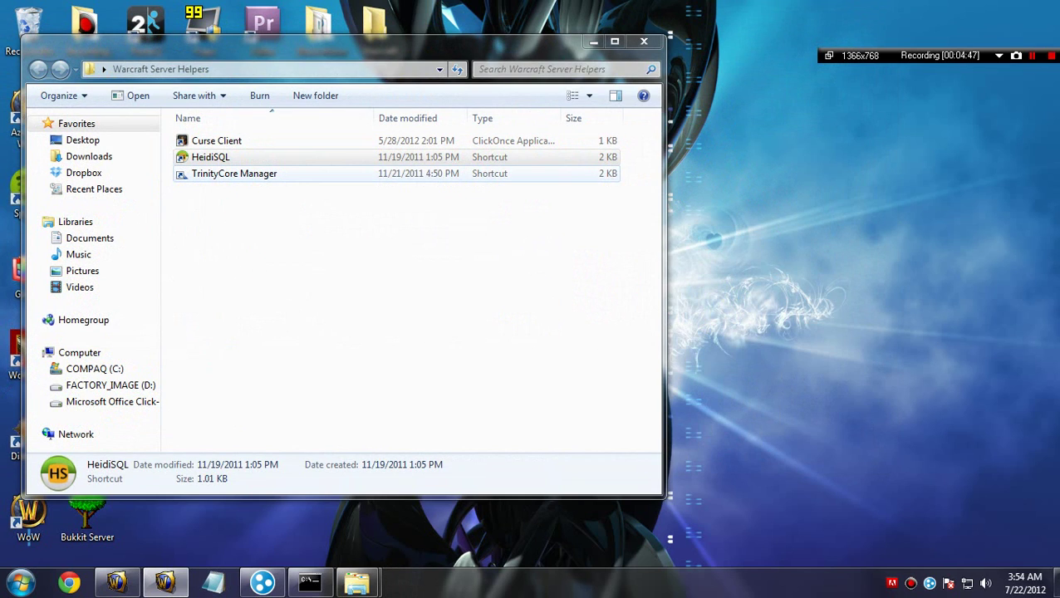
# Step: Start TrinityCore Manager 2.1 from its shortcut in Warcraft Server Helpers
pyautogui.click(235, 174)
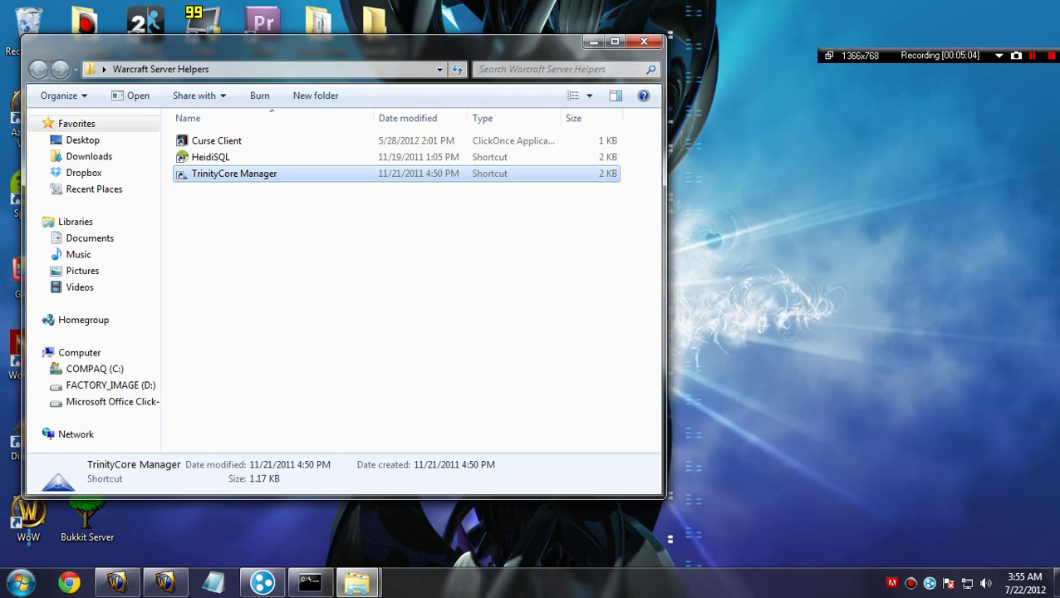
pyautogui.press('Return')
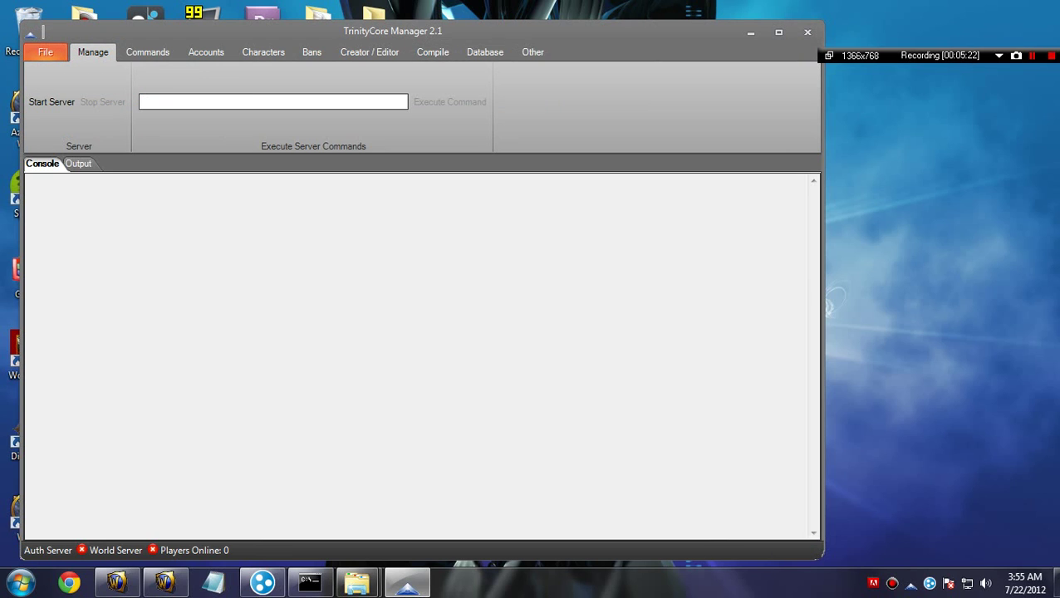
pyautogui.click(147, 52)
pyautogui.click(206, 52)
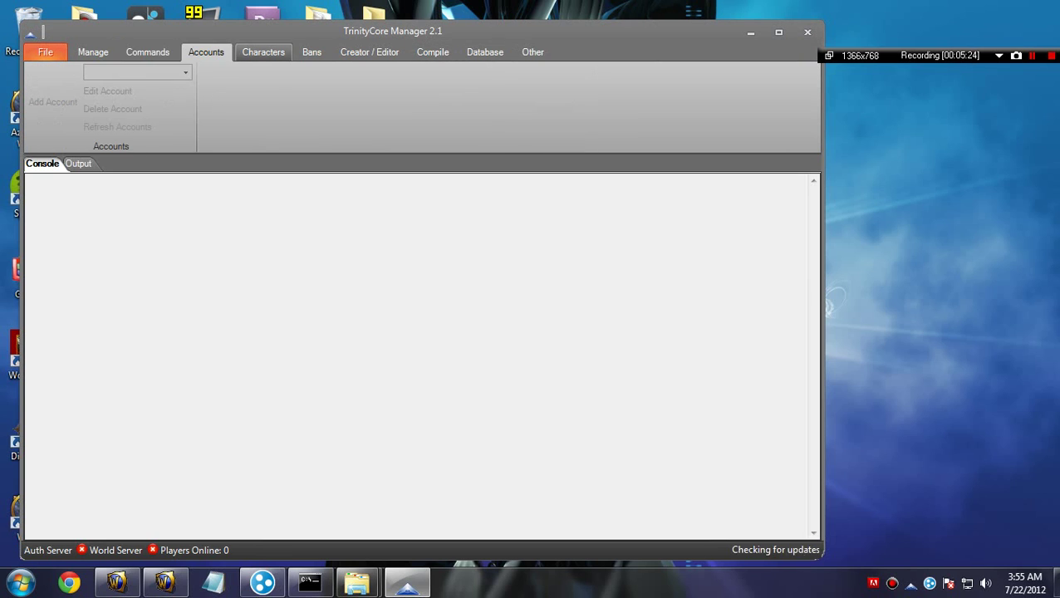
pyautogui.click(369, 52)
pyautogui.click(312, 52)
pyautogui.click(433, 52)
pyautogui.click(370, 52)
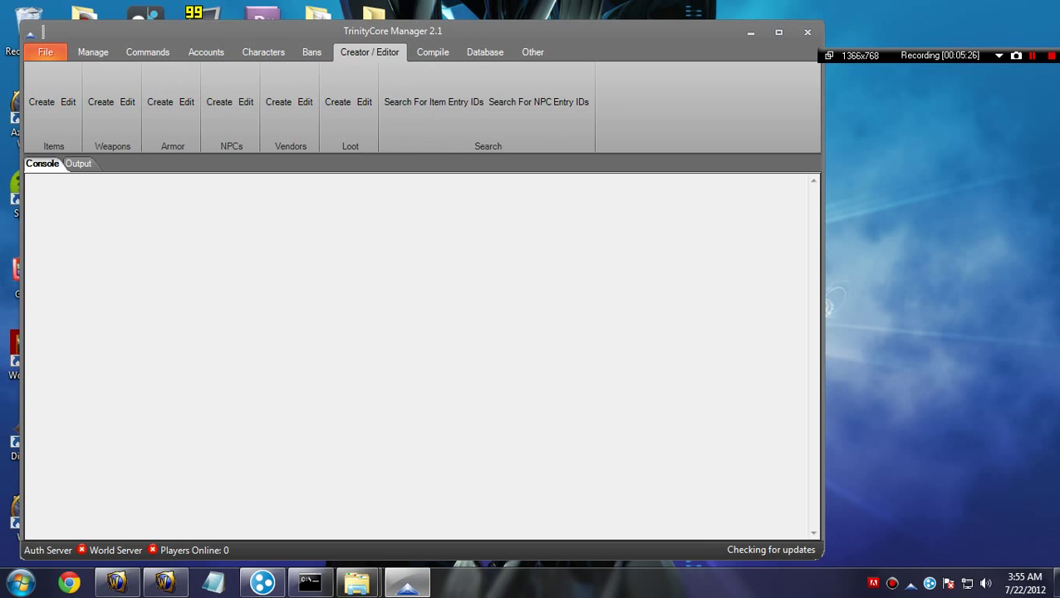
pyautogui.click(433, 52)
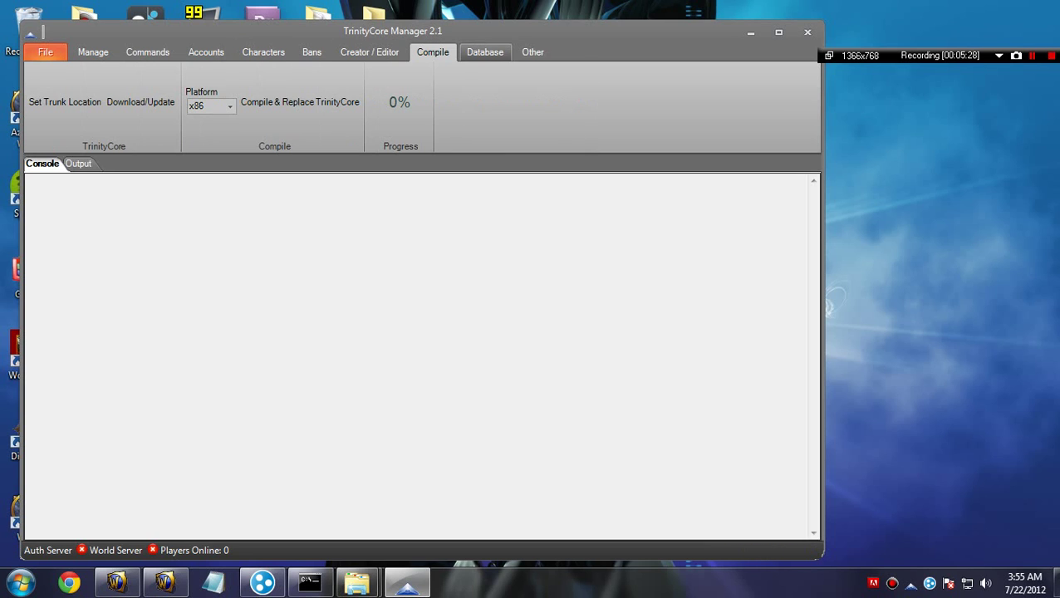
pyautogui.click(485, 52)
pyautogui.click(533, 51)
pyautogui.click(485, 52)
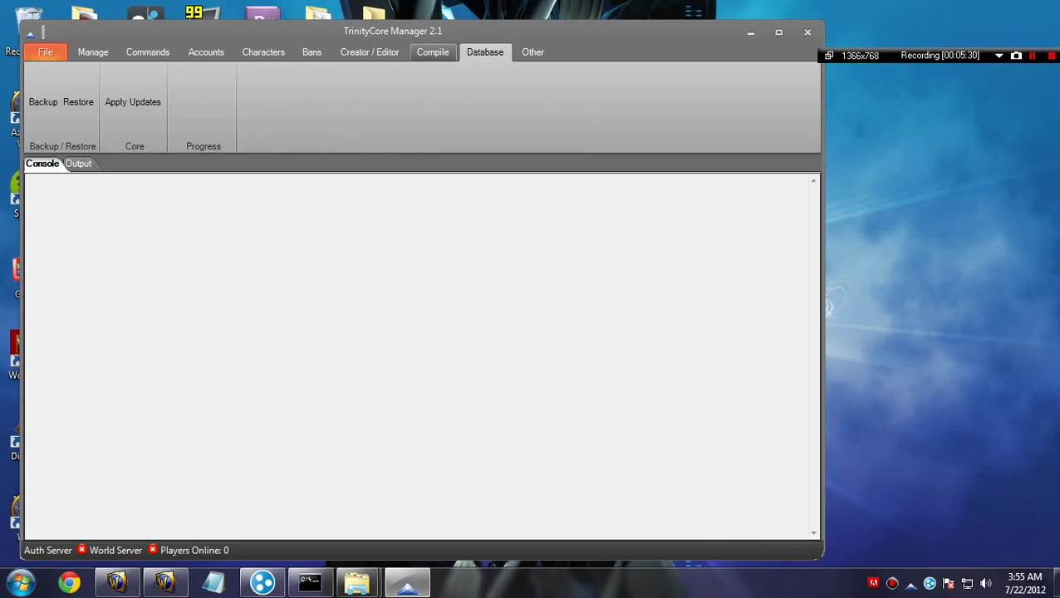
pyautogui.click(433, 52)
pyautogui.click(370, 52)
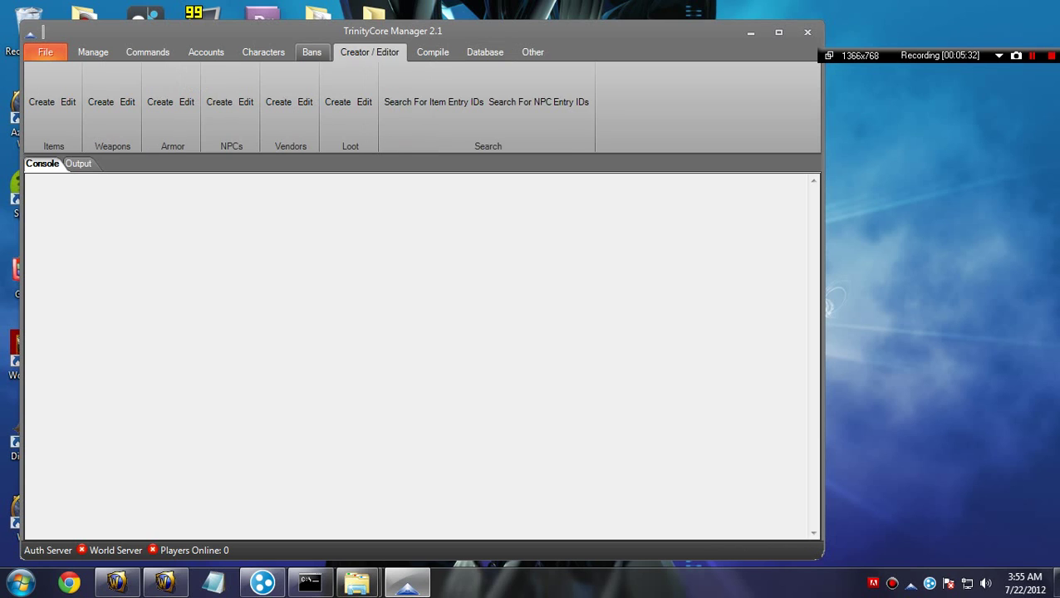
pyautogui.click(312, 52)
pyautogui.click(263, 51)
pyautogui.click(206, 52)
pyautogui.click(147, 51)
pyautogui.click(93, 51)
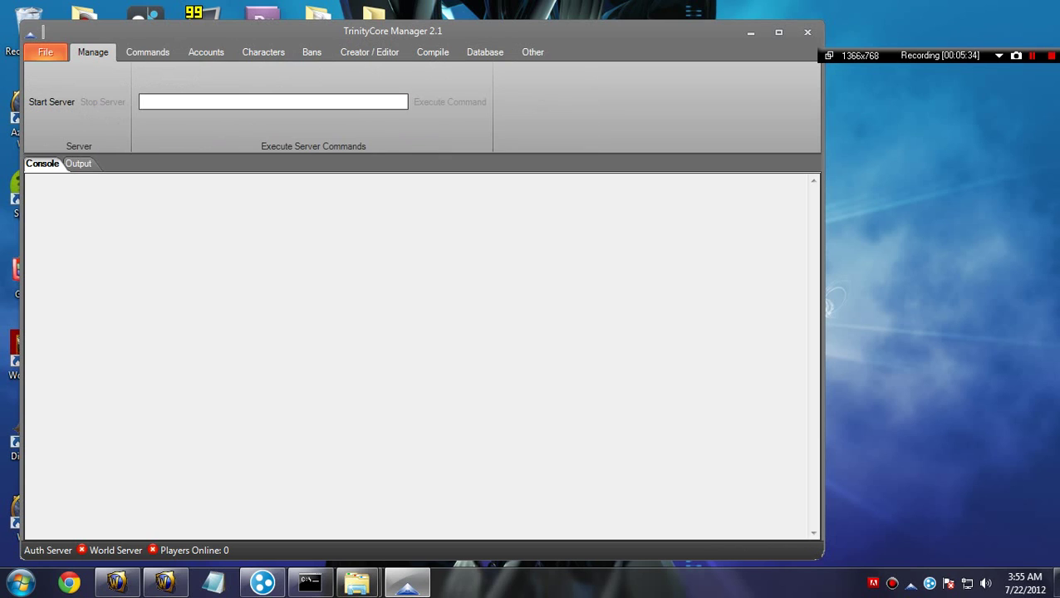
pyautogui.hotkey('alt', 'space')
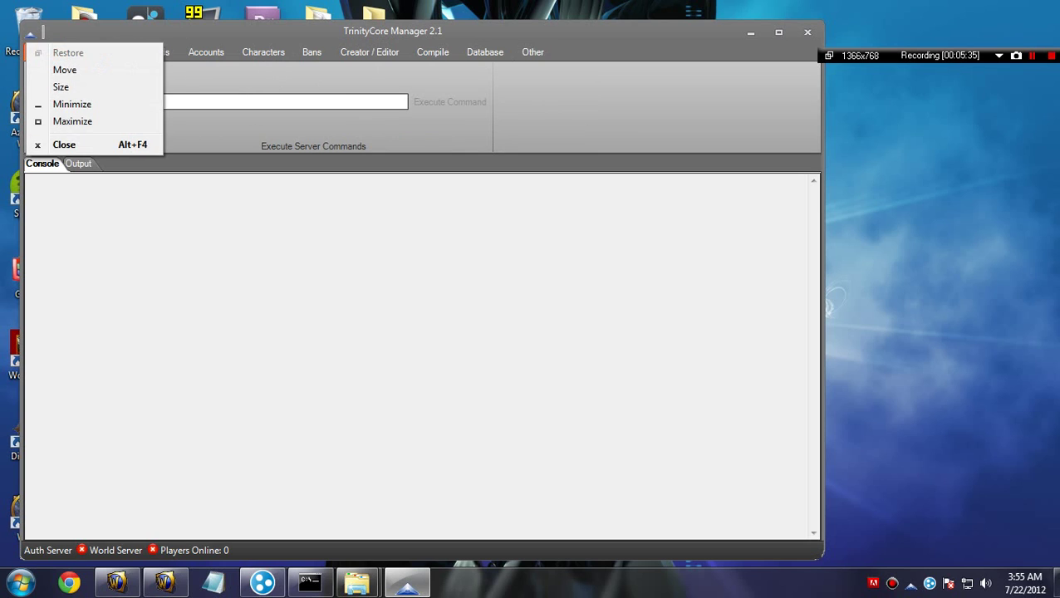
pyautogui.click(31, 34)
pyautogui.click(45, 52)
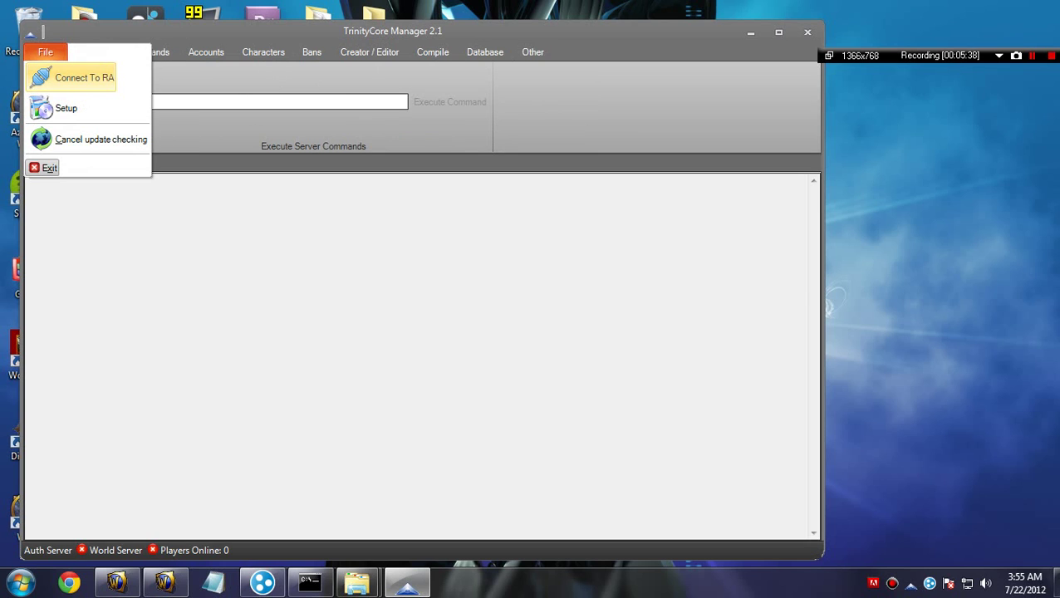
pyautogui.press('Escape')
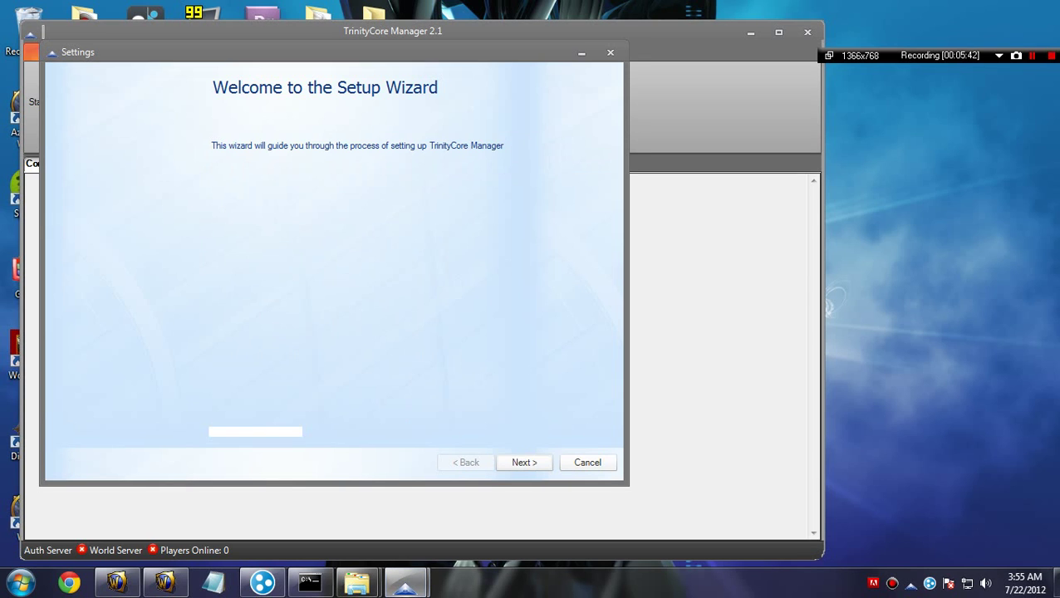
# Step: Advance the setup wizard with Local access and C:\SERVER as the server folder, reaching MySQL settings
pyautogui.press('Return')
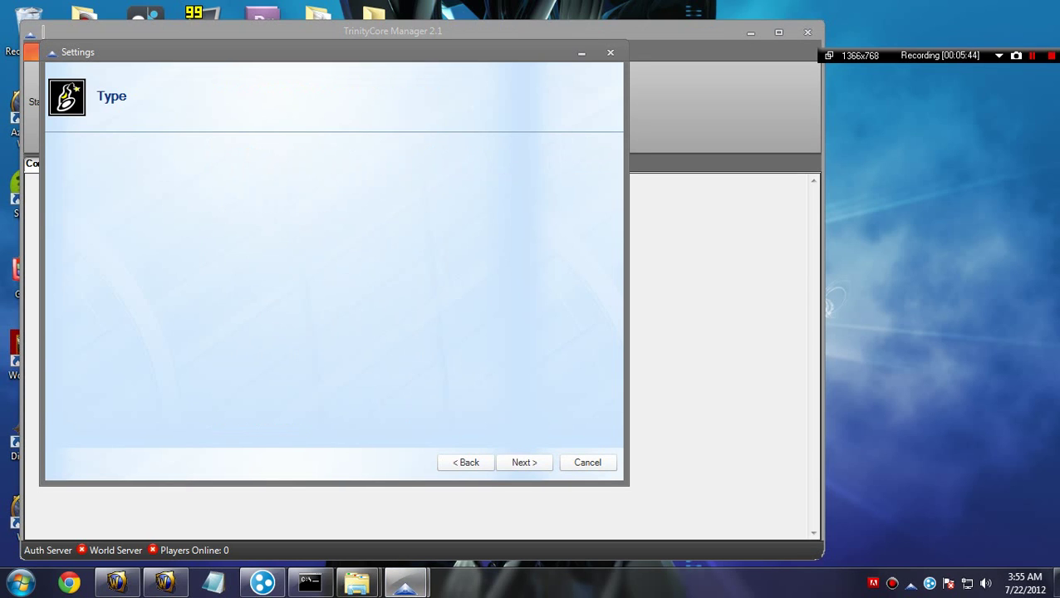
pyautogui.hotkey('alt', 'Down')
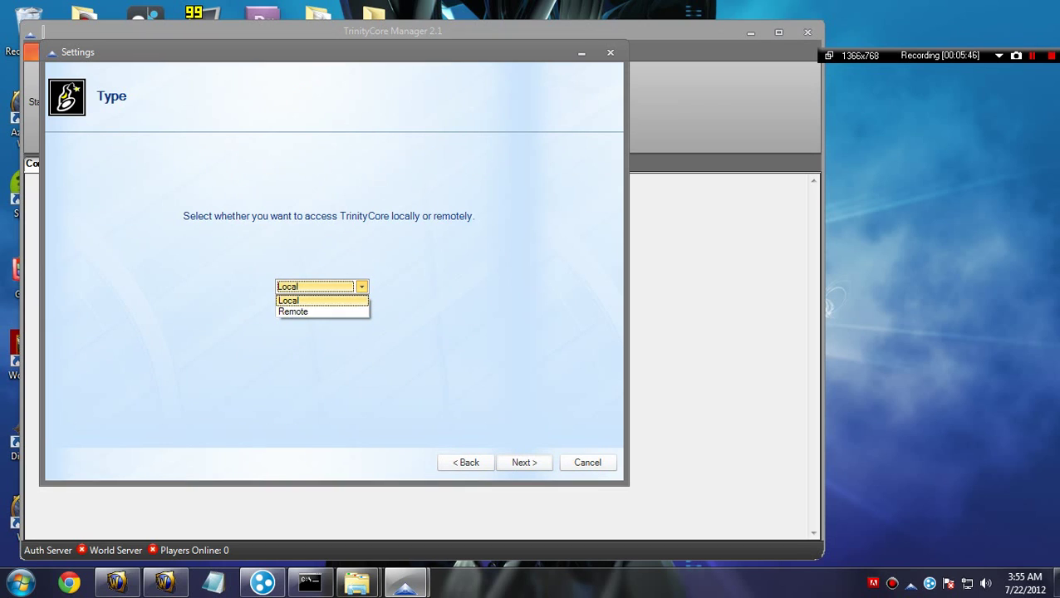
pyautogui.press('Return')
pyautogui.press('Tab')
pyautogui.press('Return')
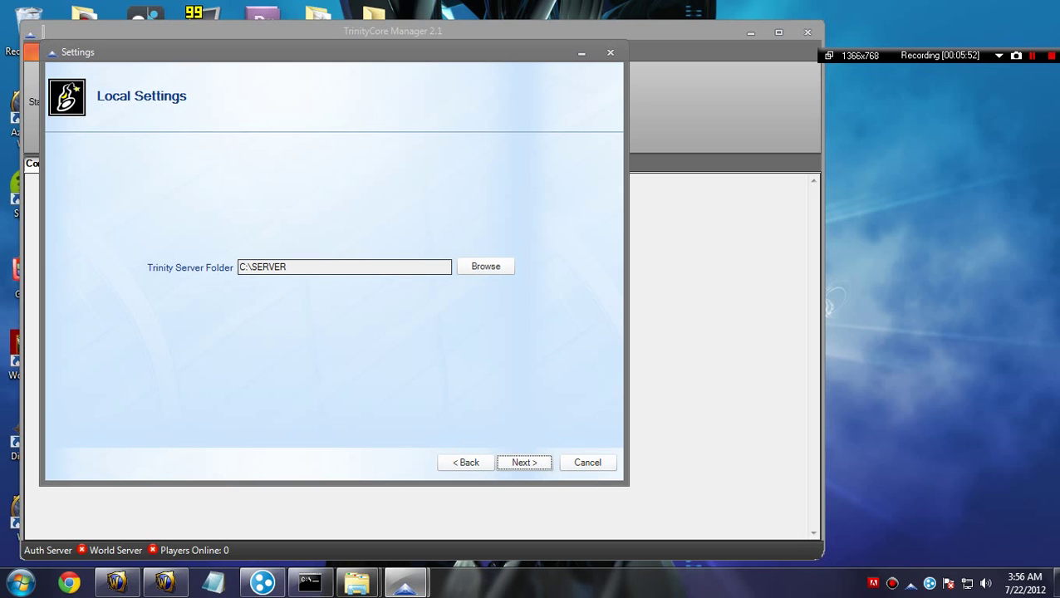
pyautogui.press('Return')
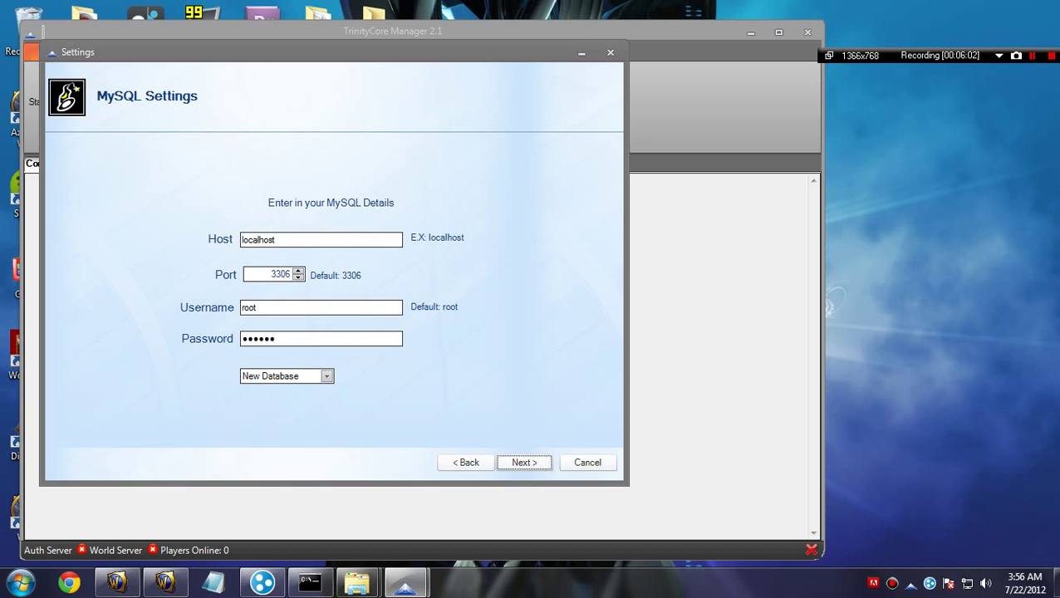
# Step: Change the database option from New Database to Existing Database
pyautogui.click(279, 376)
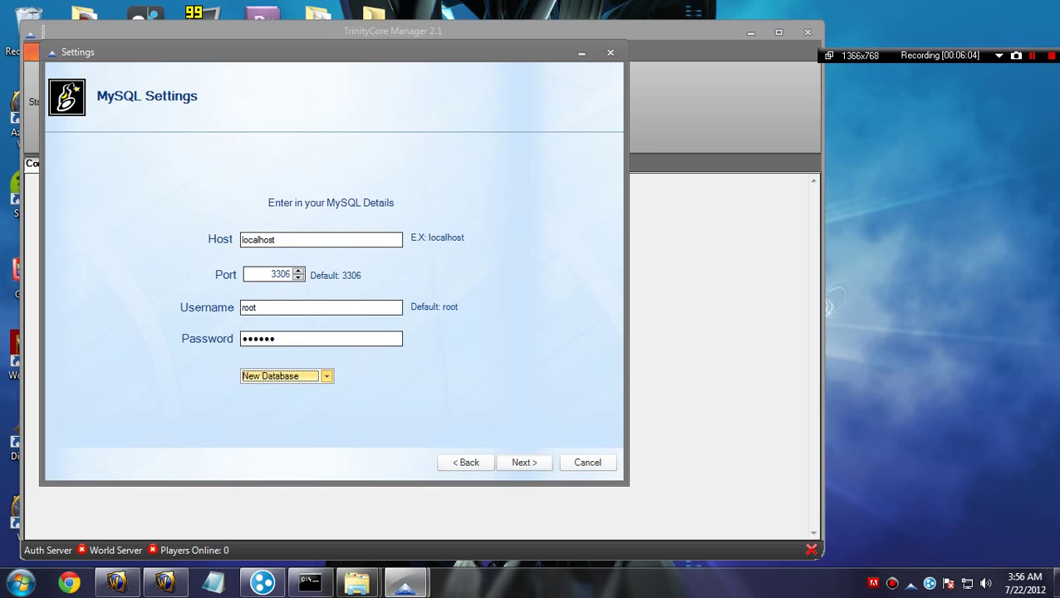
pyautogui.click(327, 377)
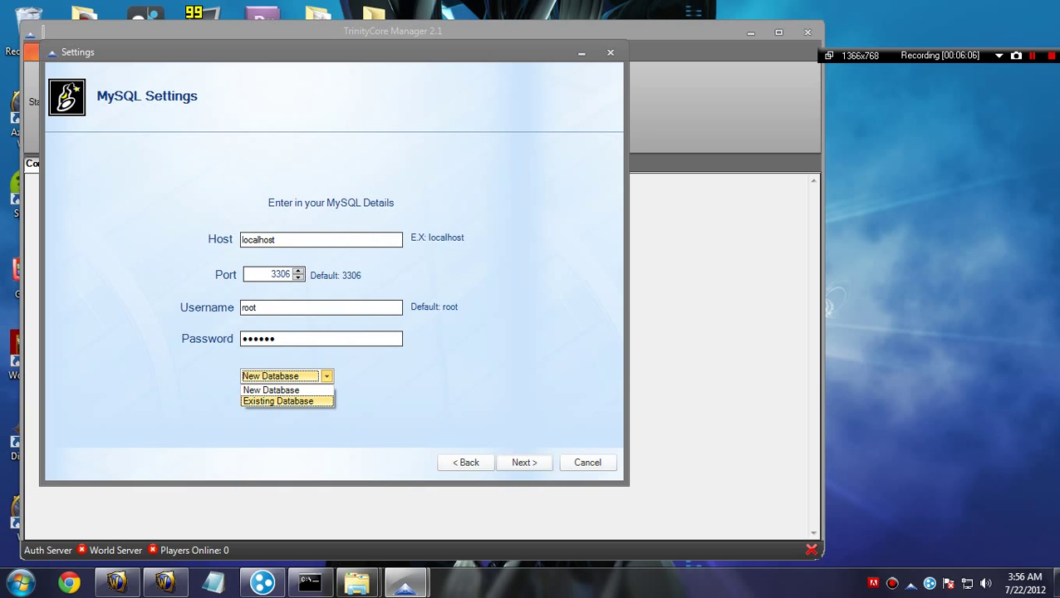
pyautogui.click(281, 391)
pyautogui.click(327, 376)
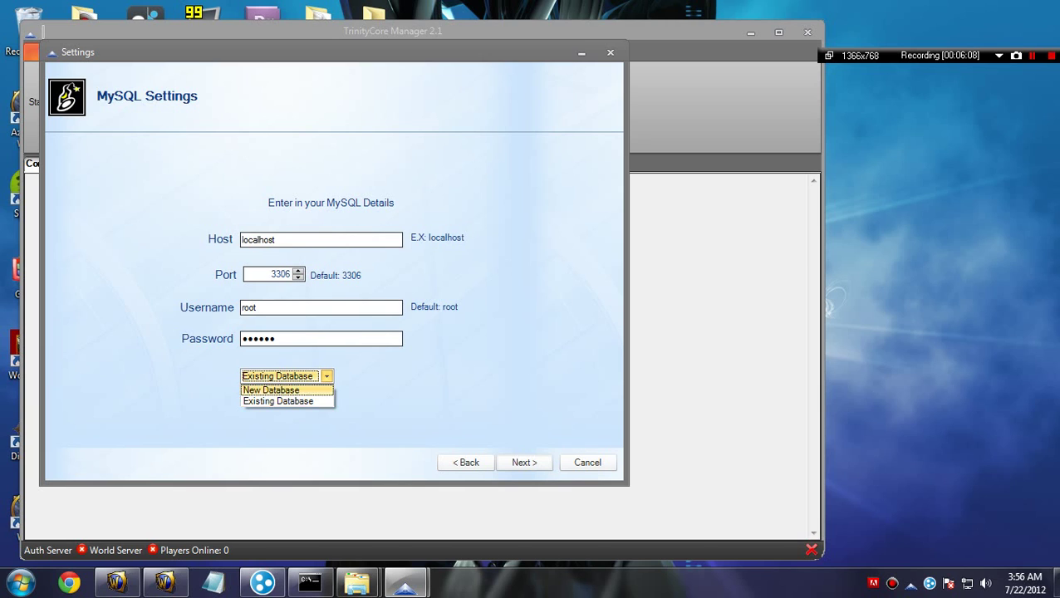
pyautogui.click(281, 392)
pyautogui.click(327, 376)
pyautogui.click(280, 401)
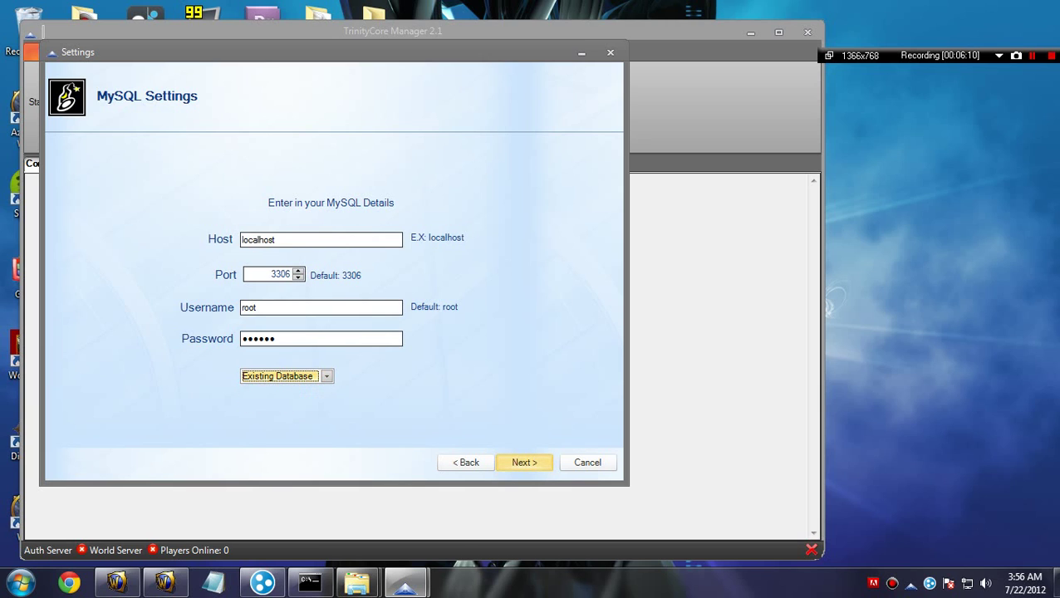
# Step: Accept the auth, characters and world database names, then cancel and confirm exiting the wizard
pyautogui.click(523, 462)
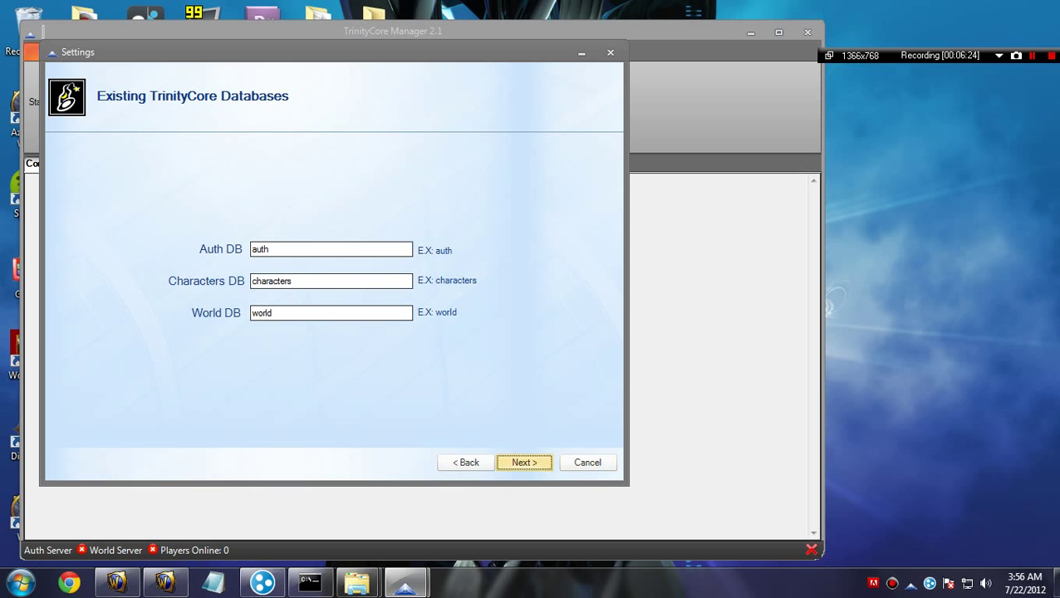
pyautogui.click(523, 462)
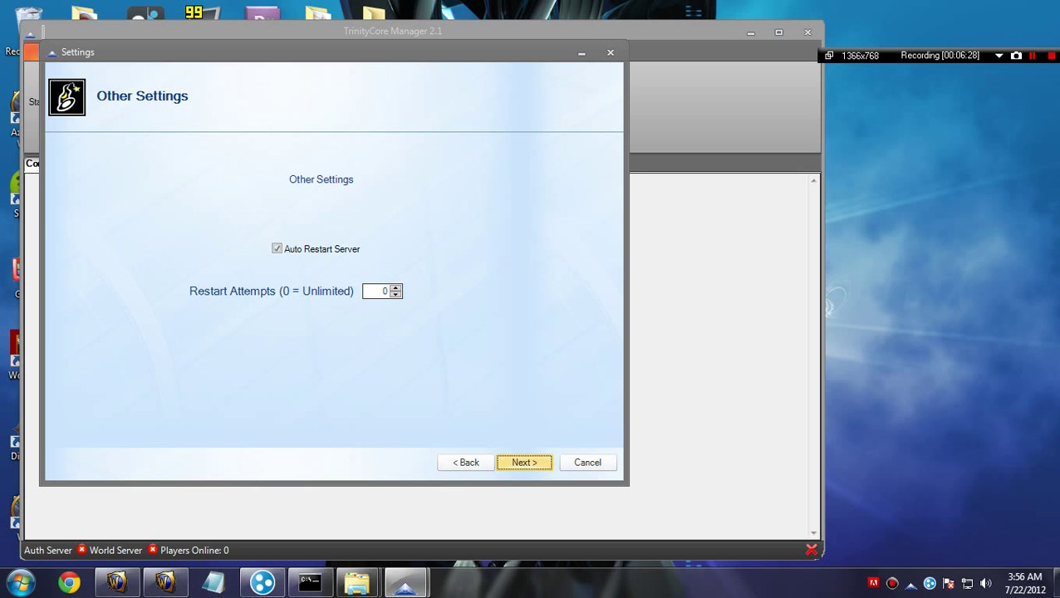
pyautogui.click(588, 462)
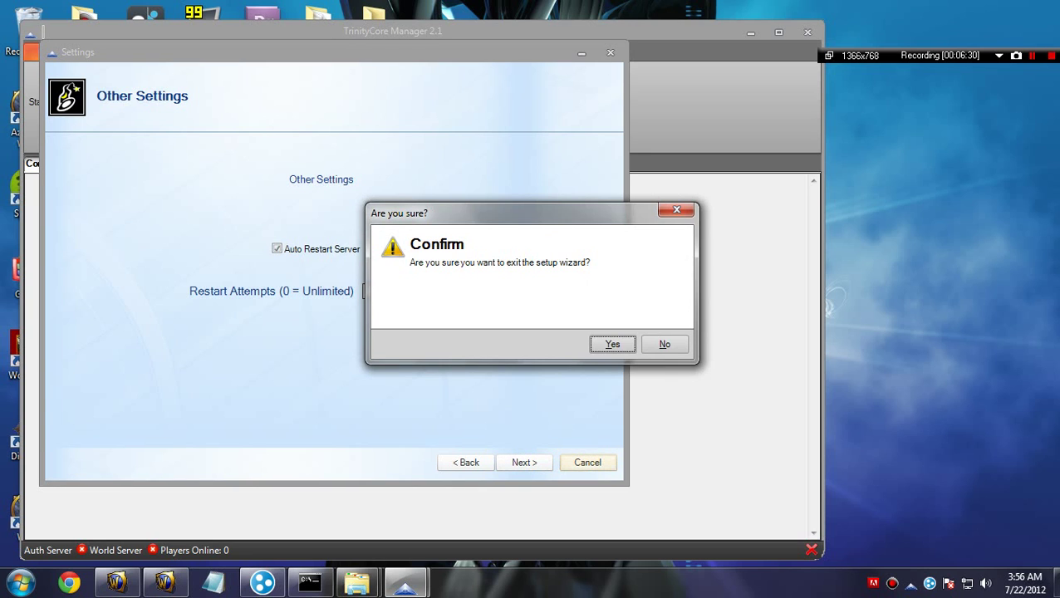
pyautogui.click(612, 344)
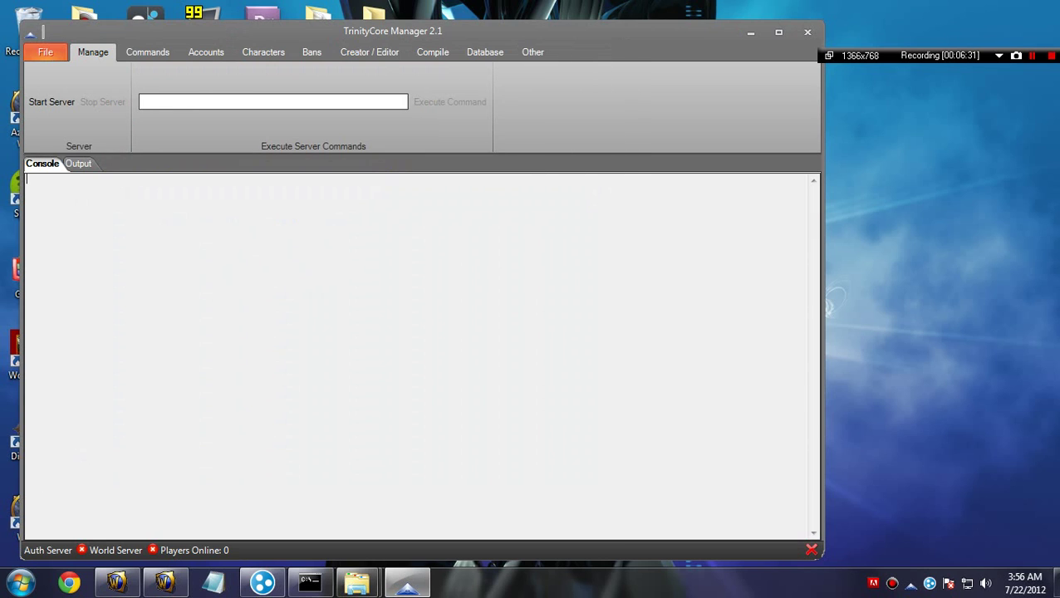
# Step: Look through the Creator / Editor, Compile, Database, Other and Bans sections of the manager
pyautogui.click(369, 51)
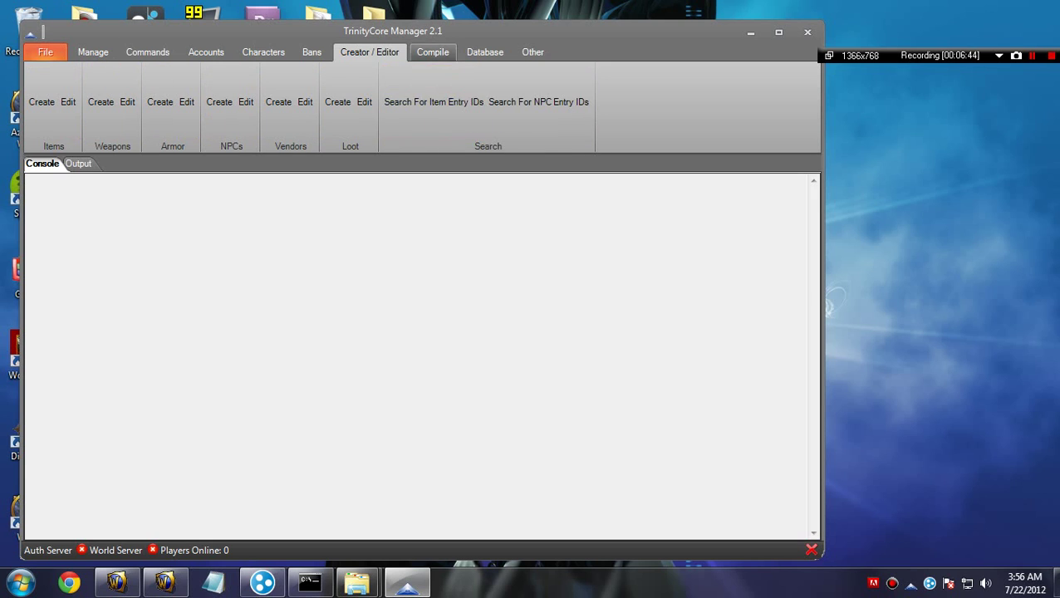
pyautogui.click(433, 52)
pyautogui.click(486, 51)
pyautogui.click(532, 51)
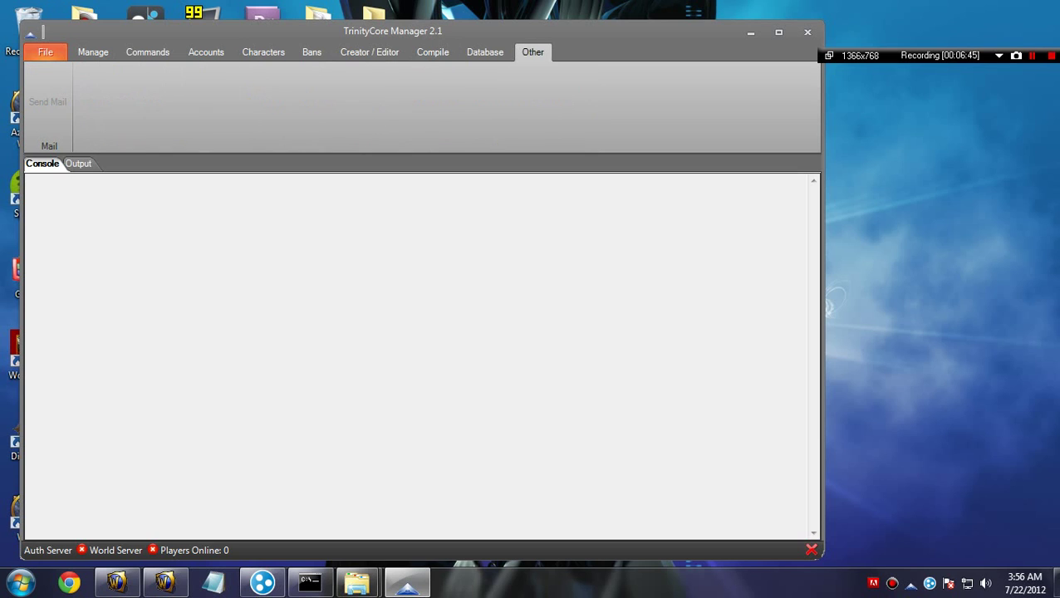
pyautogui.click(370, 52)
pyautogui.click(312, 52)
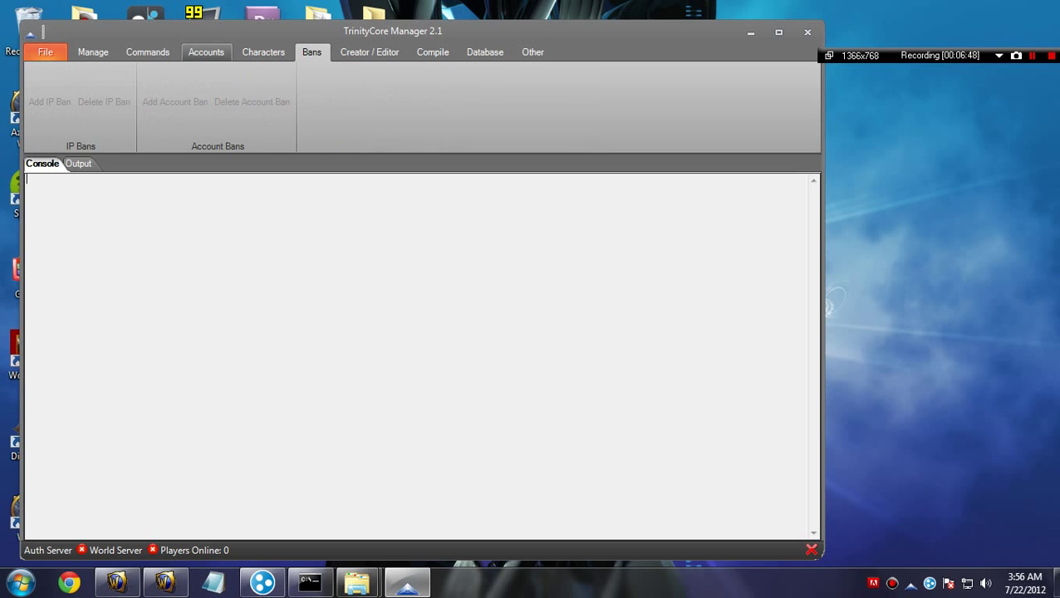
# Step: View the Manage, Commands, Accounts and Characters sections, then close the manager and launch Curse Client
pyautogui.click(93, 52)
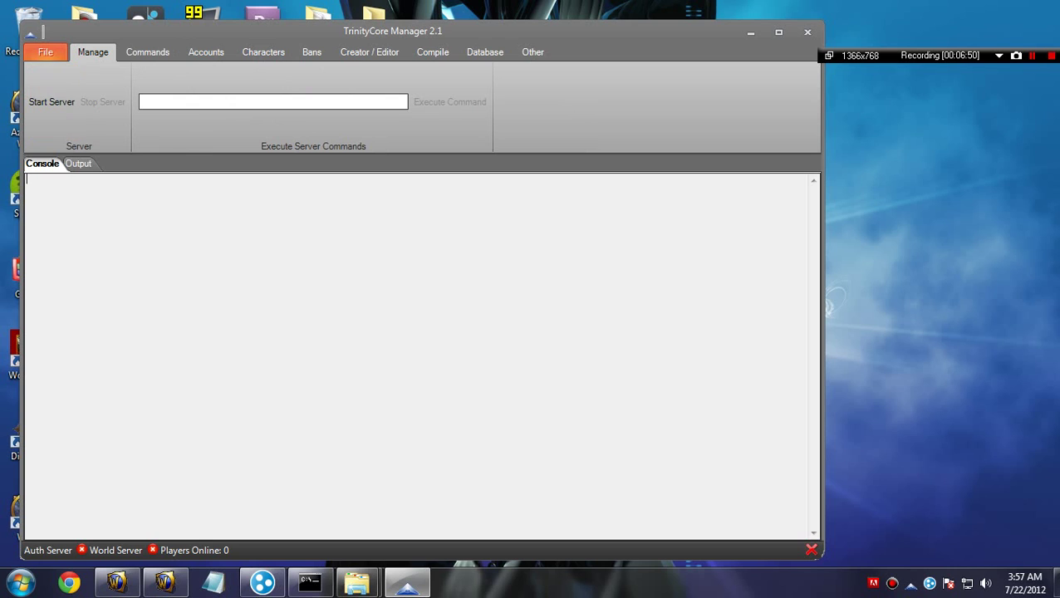
pyautogui.click(147, 51)
pyautogui.click(206, 52)
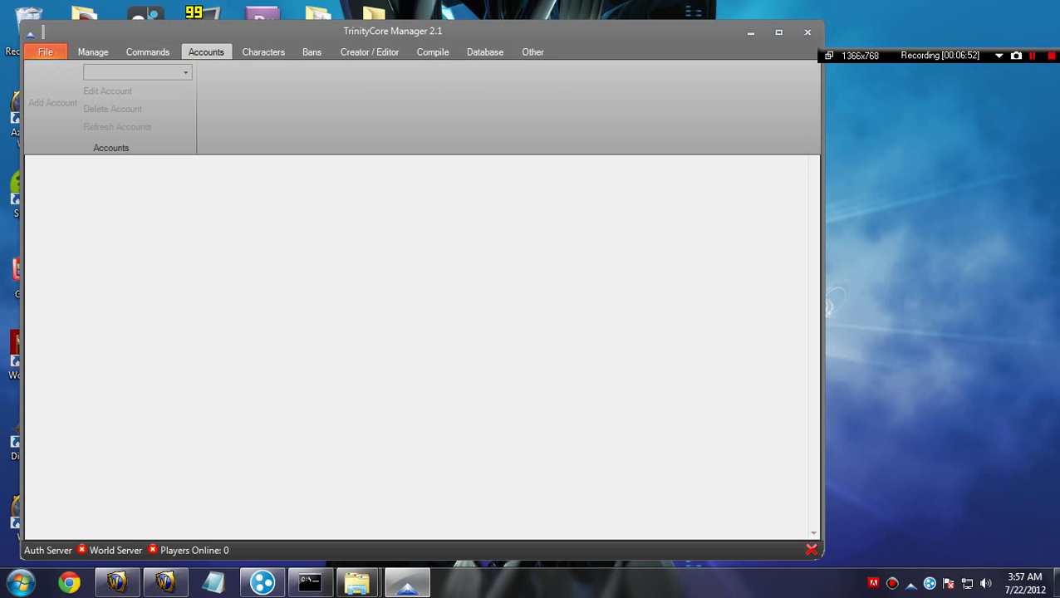
pyautogui.click(263, 52)
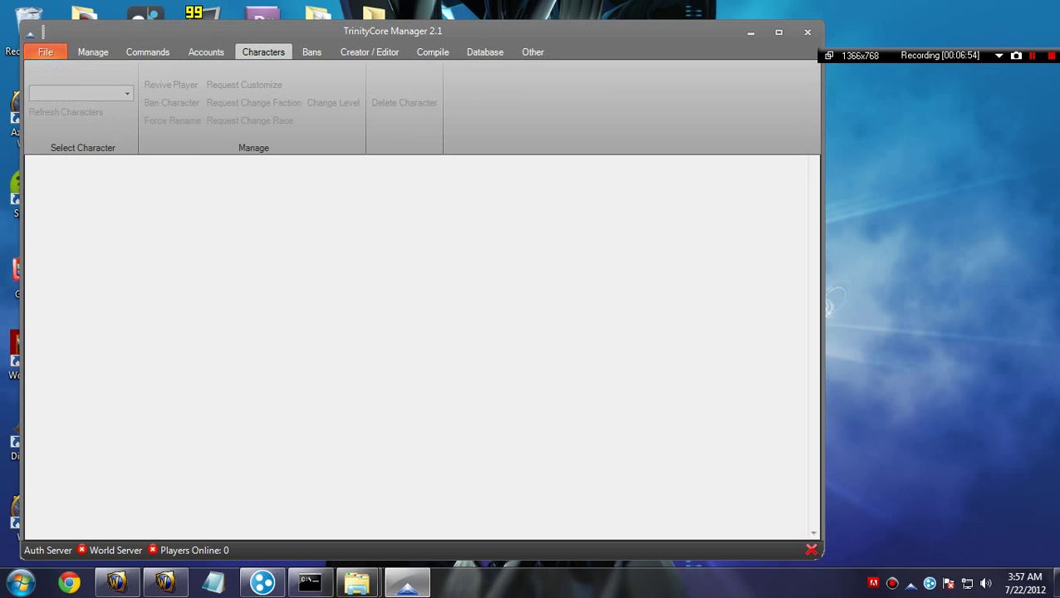
pyautogui.click(806, 31)
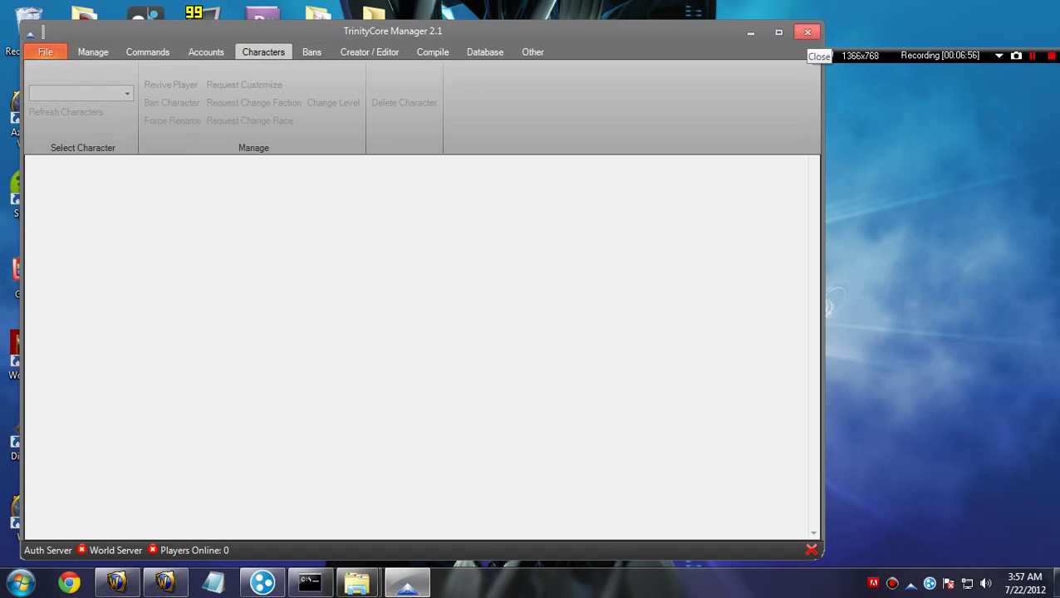
pyautogui.click(216, 141)
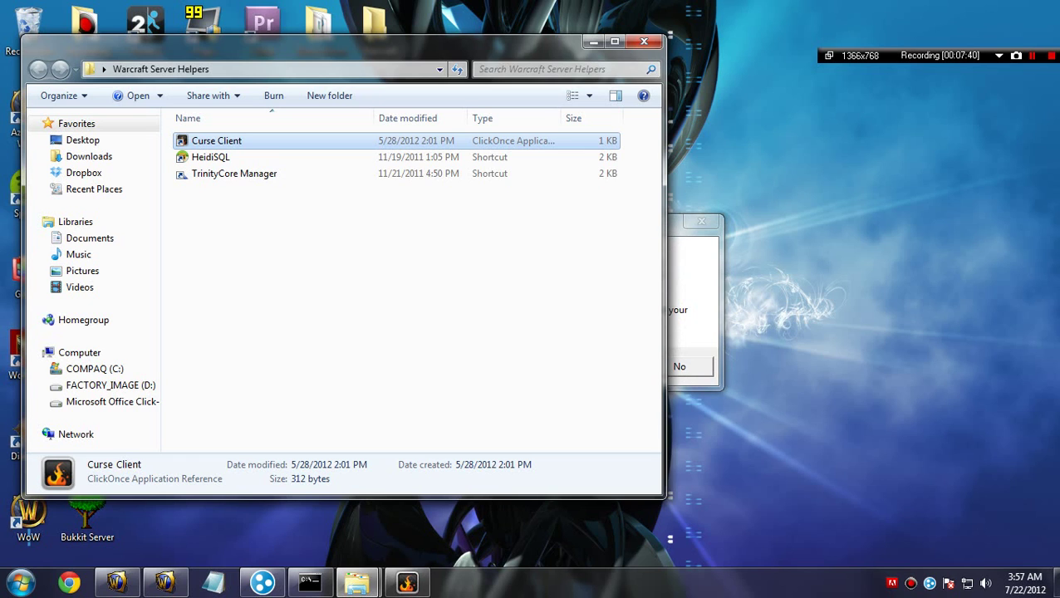
# Step: Decline the Curse Client prompt and close the Warcraft Server Helpers folder
pyautogui.click(680, 366)
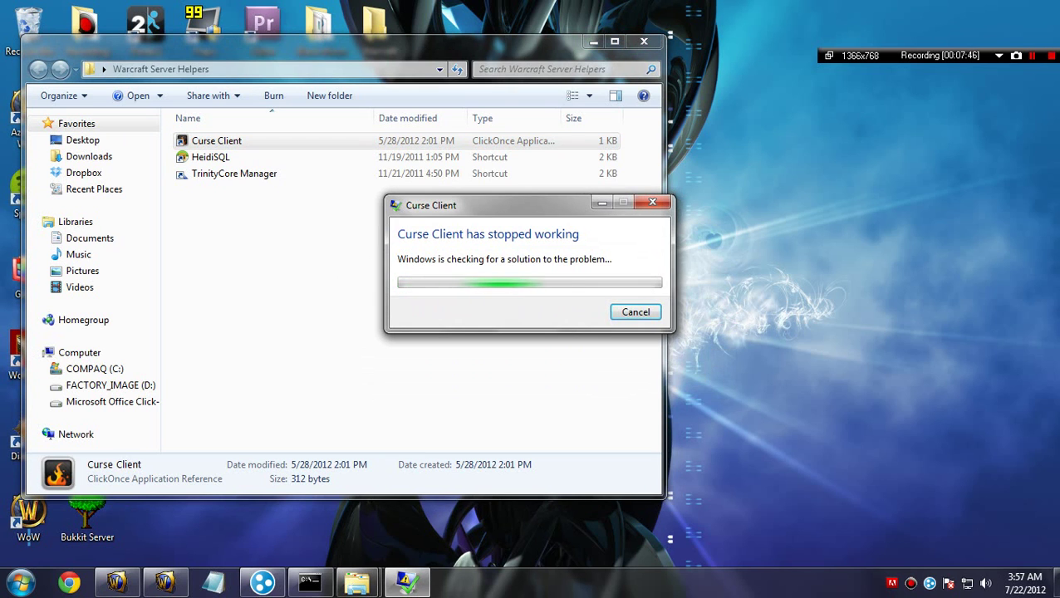
pyautogui.click(644, 41)
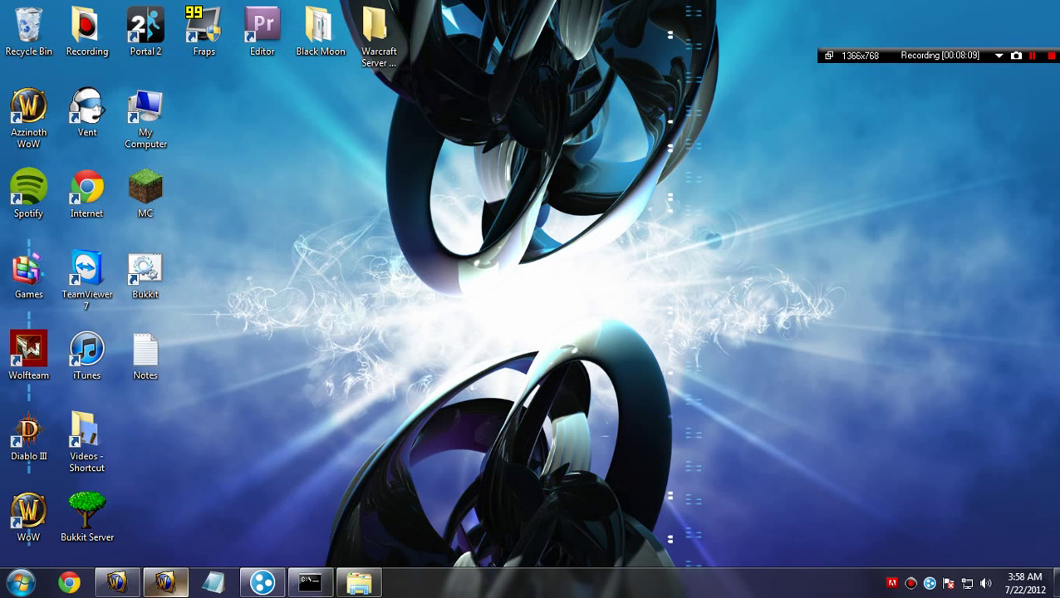
pyautogui.click(165, 581)
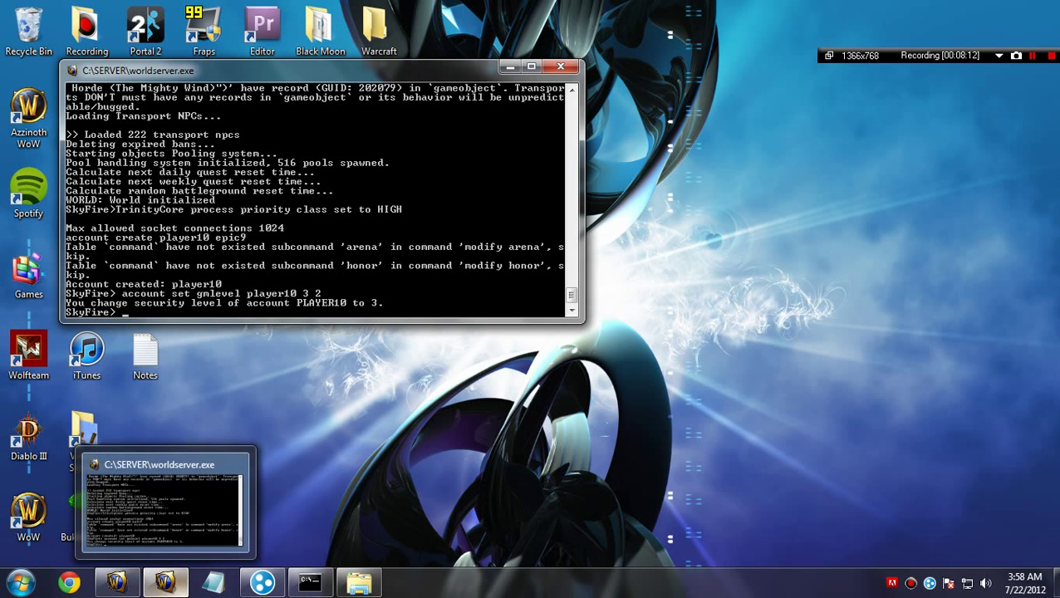
pyautogui.click(165, 582)
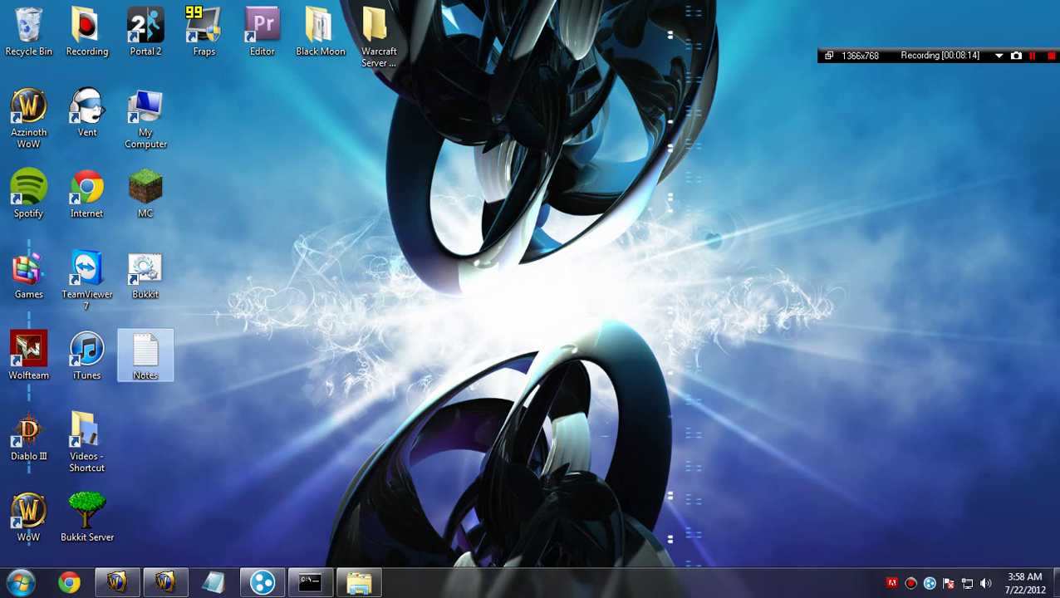
pyautogui.doubleClick(145, 355)
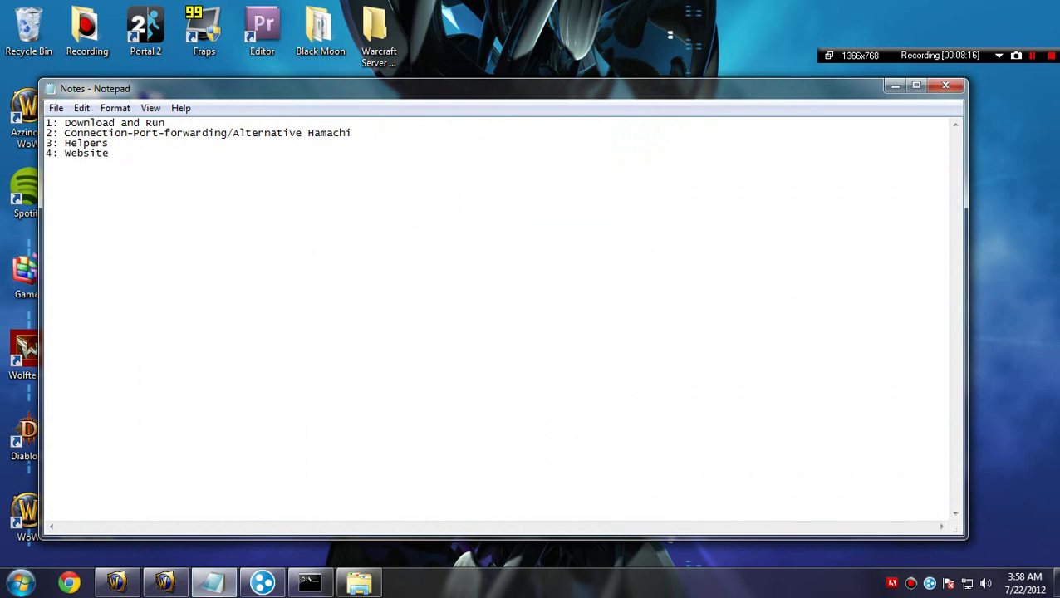
pyautogui.click(946, 84)
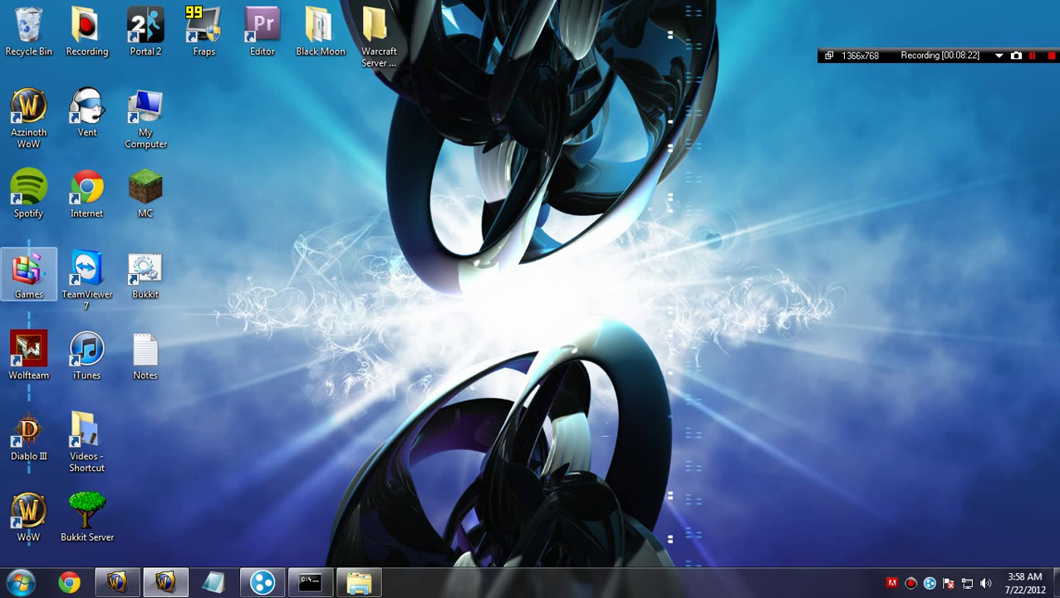
pyautogui.doubleClick(28, 270)
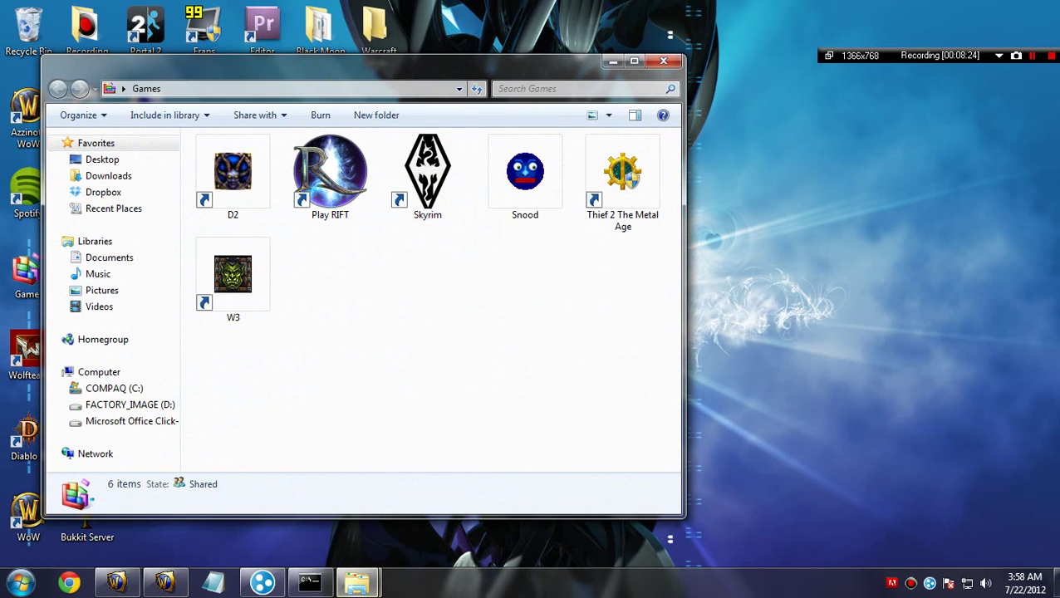
pyautogui.click(677, 57)
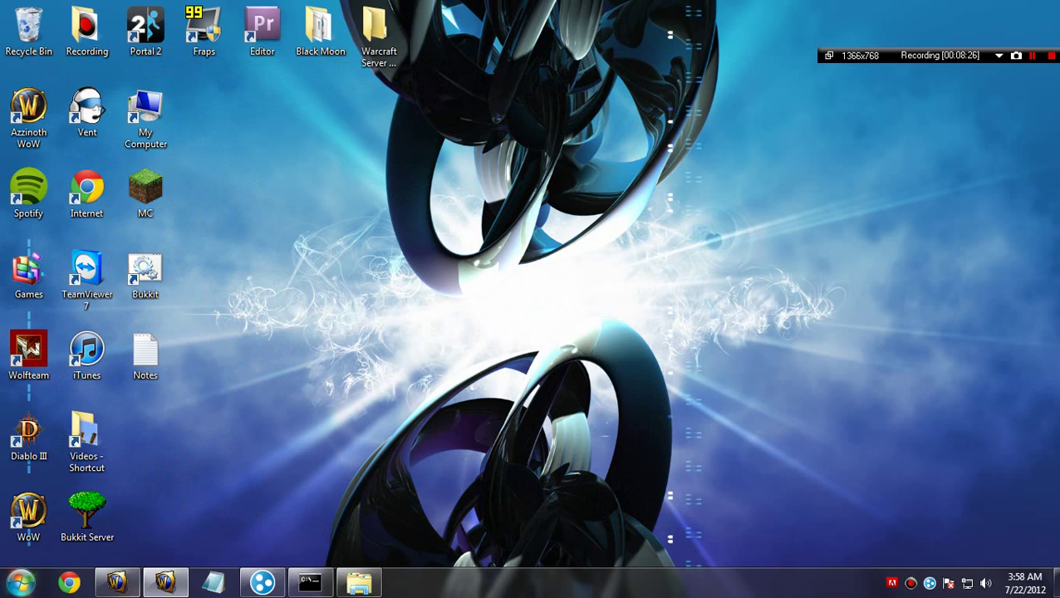